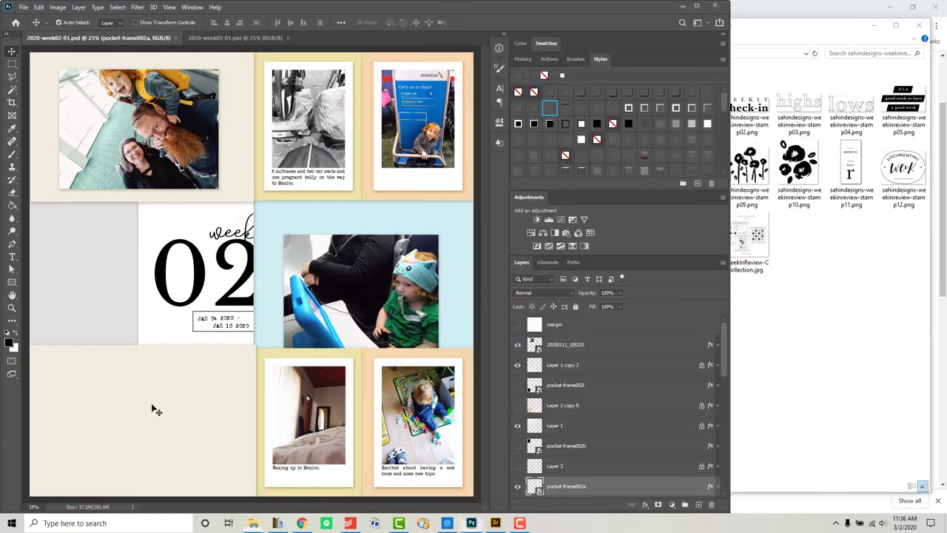
- Place sahindesigns-weekinreview-stamp05 on the week 02 page and centre it in the empty beige lower-left pocket
{"action": "left_click", "coordinate": [141, 342]}
{"action": "left_click_drag", "start_coordinate": [903, 100], "coordinate": [168, 418]}
{"action": "key", "text": "Return"}
{"action": "left_click_drag", "start_coordinate": [270, 283], "coordinate": [165, 417]}
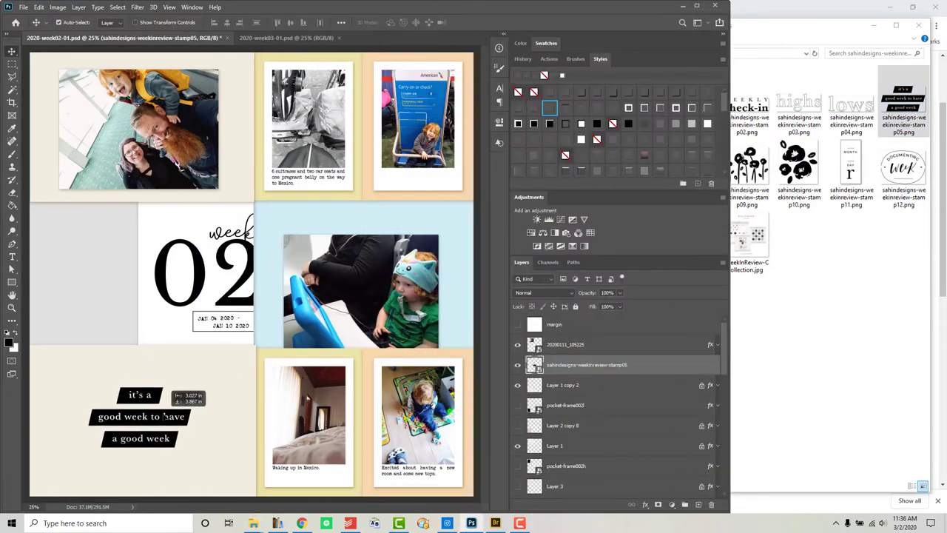
- Switch to the Pixel Scrapper site, browse the word art kits, and open the March 2020, Text, July 2019 and August 2019 stamp kits
{"action": "key", "text": "alt+Tab"}
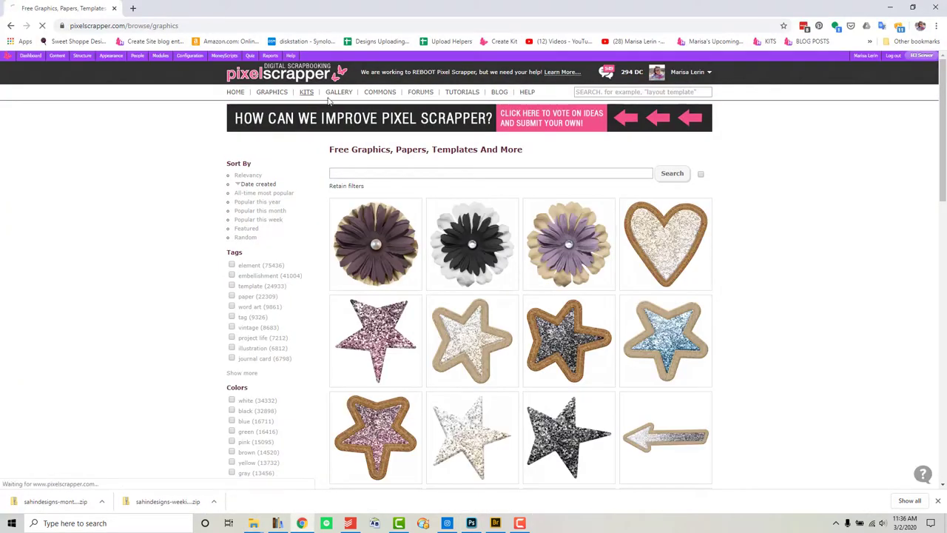
{"action": "left_click", "coordinate": [361, 173]}
{"action": "scroll", "coordinate": [270, 370], "scroll_direction": "down", "scroll_amount": 5}
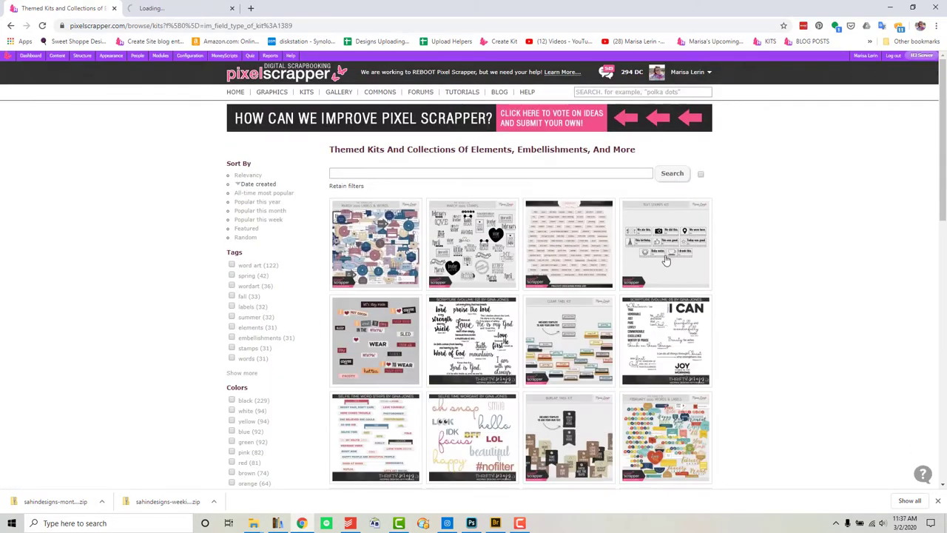
{"action": "middle_click", "coordinate": [666, 259]}
{"action": "scroll", "coordinate": [592, 266], "scroll_direction": "down", "scroll_amount": 1}
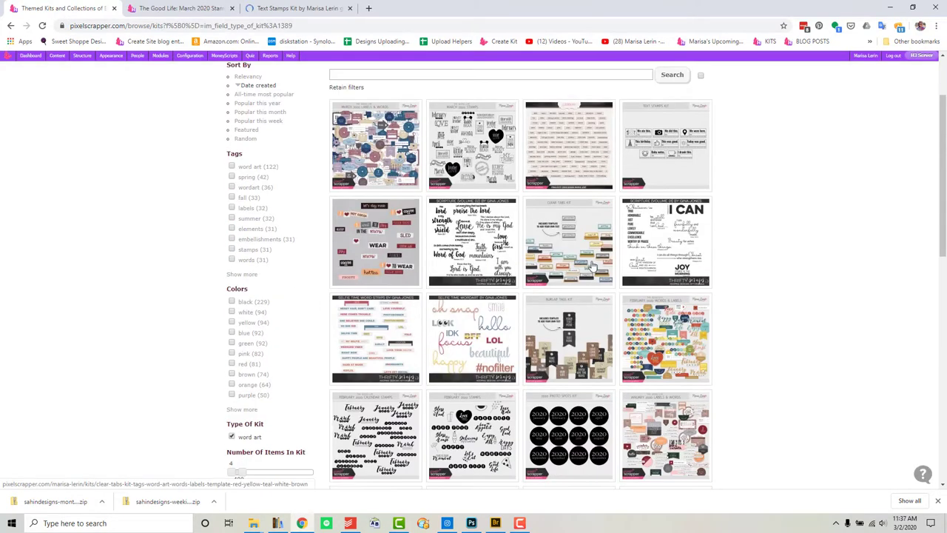
{"action": "scroll", "coordinate": [588, 265], "scroll_direction": "down", "scroll_amount": 2}
{"action": "scroll", "coordinate": [589, 267], "scroll_direction": "down", "scroll_amount": 5}
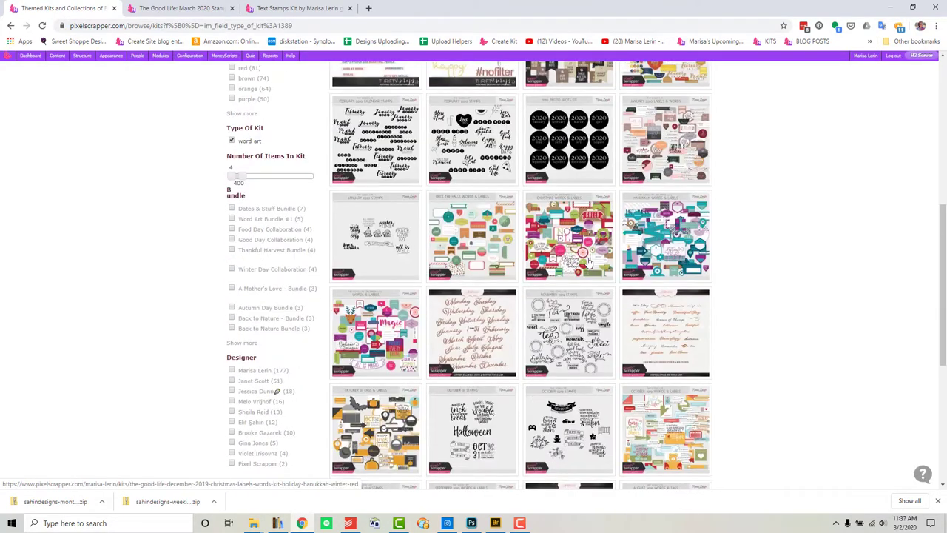
{"action": "middle_click", "coordinate": [584, 319]}
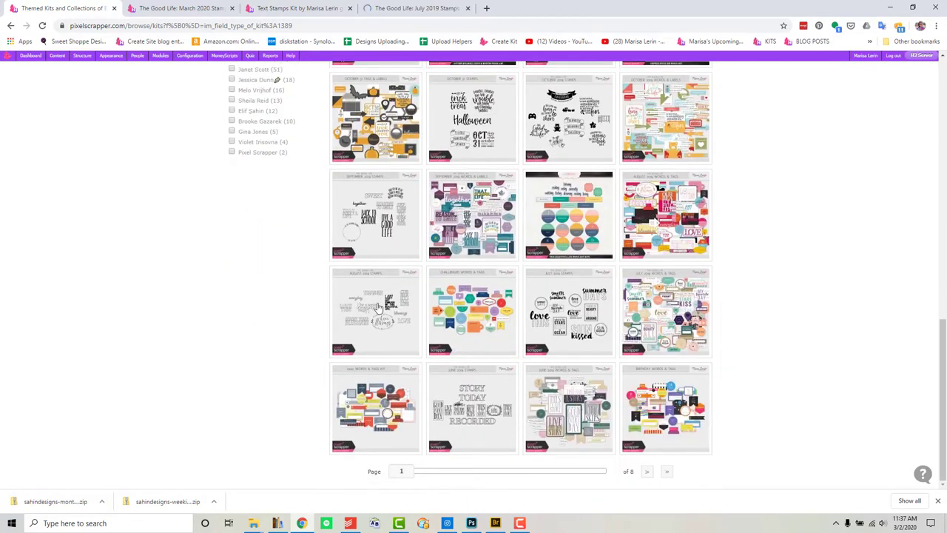
{"action": "middle_click", "coordinate": [379, 309]}
- Review the March 2020, Text Stamps and July 2019 stamp kits, closing the first two
{"action": "key", "text": "ctrl+Tab"}
{"action": "scroll", "coordinate": [668, 266], "scroll_direction": "down", "scroll_amount": 1}
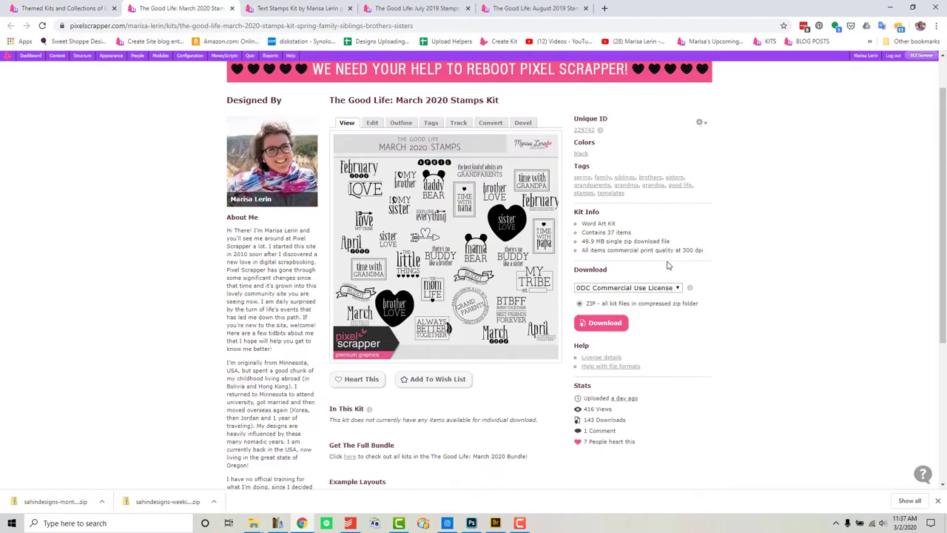
{"action": "left_click", "coordinate": [232, 8]}
{"action": "key", "text": "ctrl+w"}
{"action": "scroll", "coordinate": [666, 222], "scroll_direction": "down", "scroll_amount": 3}
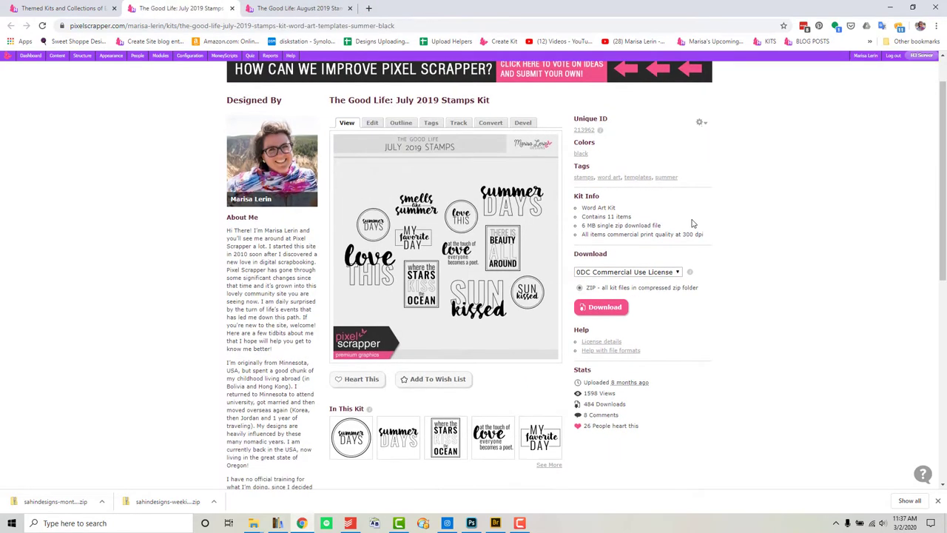
{"action": "mouse_move", "coordinate": [690, 214]}
{"action": "key", "text": "alt+Tab"}
{"action": "left_click", "coordinate": [841, 325]}
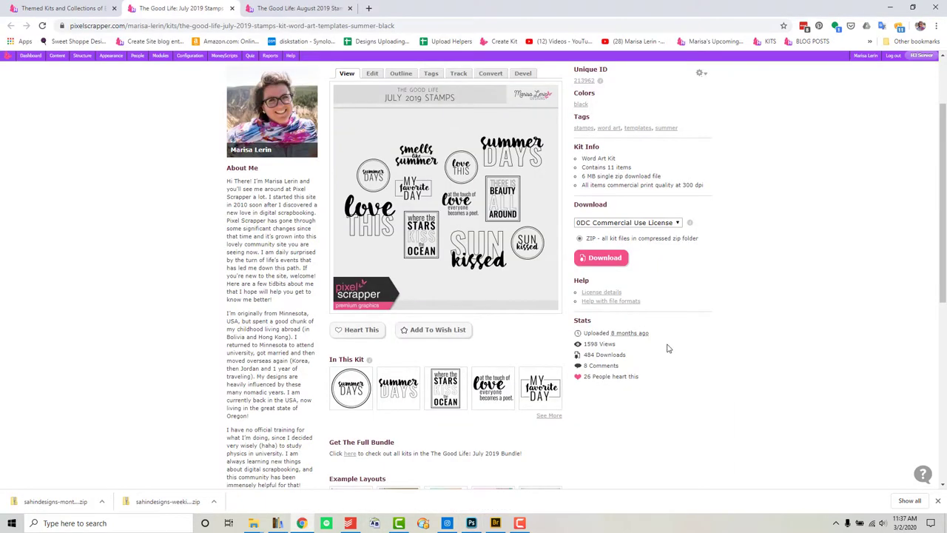
- Follow the August 2019 stamps kit to its full bundle and list all items of the bundle's pocket cards kit
{"action": "key", "text": "ctrl+Tab"}
{"action": "scroll", "coordinate": [594, 368], "scroll_direction": "down", "scroll_amount": 3}
{"action": "scroll", "coordinate": [561, 394], "scroll_direction": "down", "scroll_amount": 1}
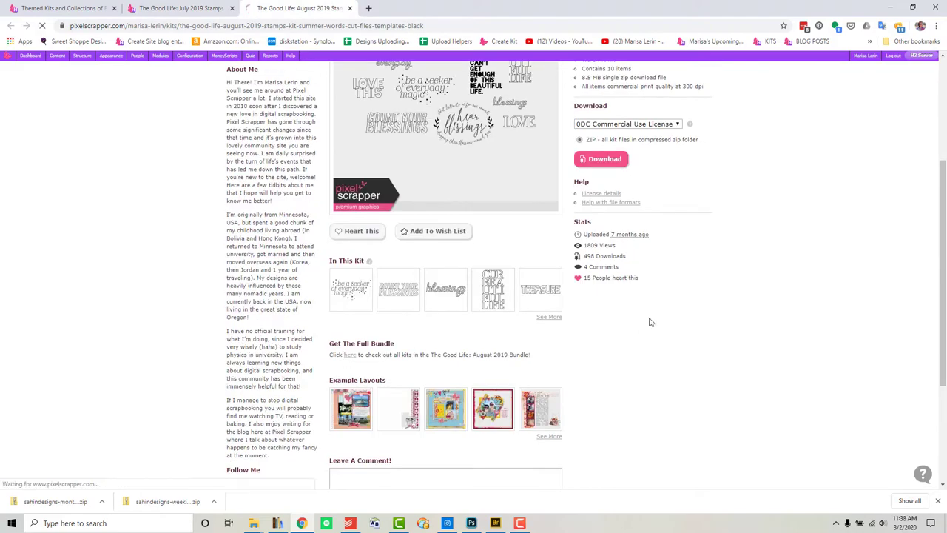
{"action": "left_click", "coordinate": [349, 354]}
{"action": "scroll", "coordinate": [631, 310], "scroll_direction": "down", "scroll_amount": 3}
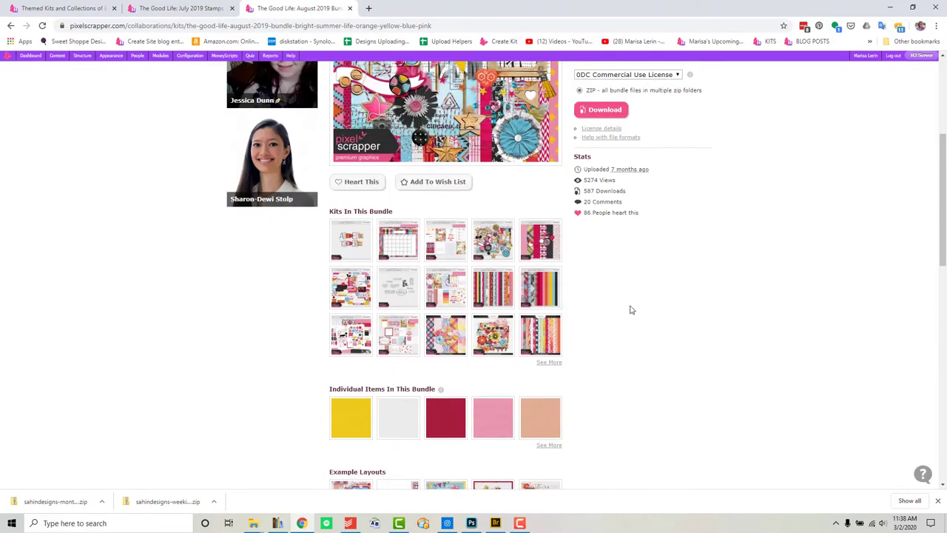
{"action": "left_click", "coordinate": [409, 339]}
{"action": "left_click", "coordinate": [567, 333]}
{"action": "scroll", "coordinate": [567, 332], "scroll_direction": "down", "scroll_amount": 5}
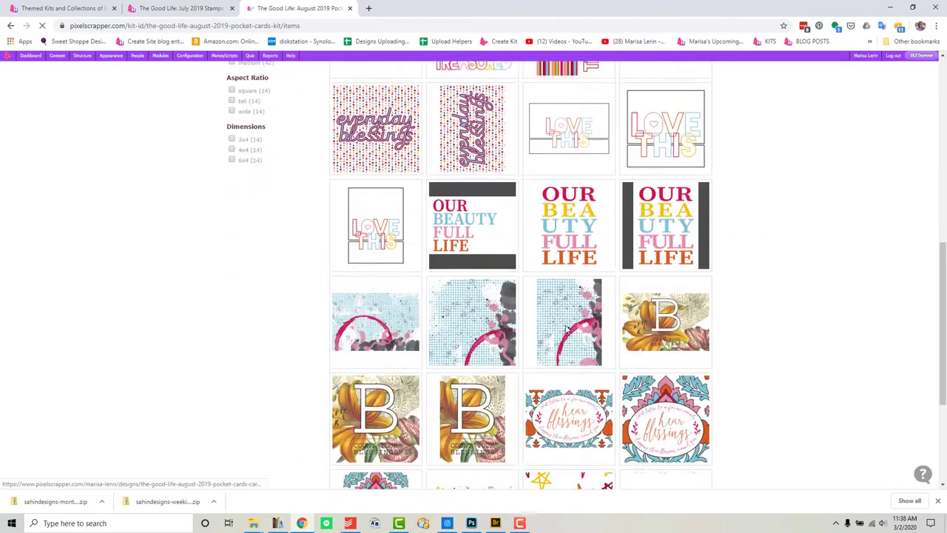
- Open the August 2019 pocket card 2 in 4x6 horizontal format and download it
{"action": "scroll", "coordinate": [567, 330], "scroll_direction": "down", "scroll_amount": 4}
{"action": "right_click", "coordinate": [395, 388]}
{"action": "left_click", "coordinate": [429, 207]}
{"action": "left_click", "coordinate": [624, 471]}
{"action": "left_click", "coordinate": [415, 8]}
{"action": "left_click", "coordinate": [605, 383]}
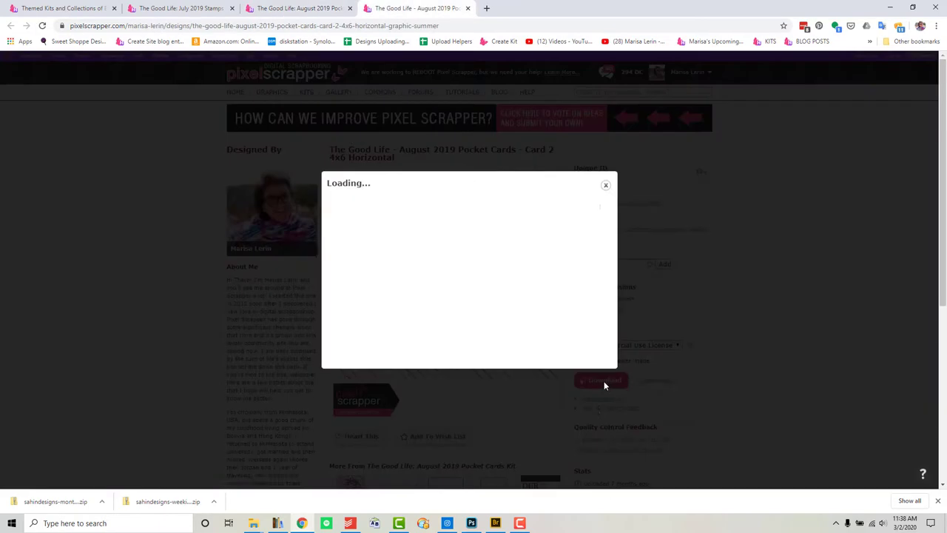
{"action": "left_click", "coordinate": [469, 239]}
- Place the downloaded "I just can't get enough of this beautiful life" card into the empty blue pocket of the week 03 page
{"action": "key", "text": "alt+Tab"}
{"action": "left_click", "coordinate": [733, 160]}
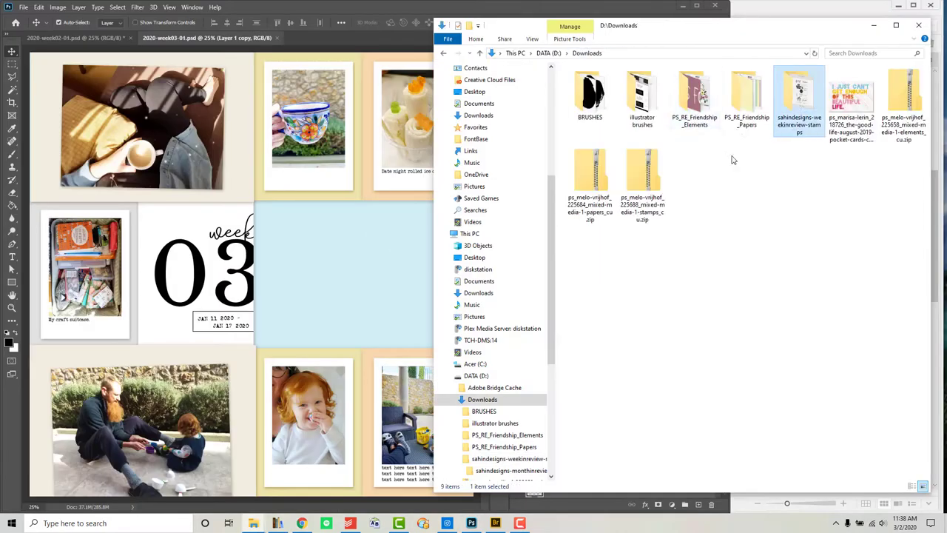
{"action": "left_click_drag", "start_coordinate": [851, 103], "coordinate": [370, 239]}
- Place RE_FebruaryStories_Paper02 from Bridge and clip it to the upper-left pocket behind the coffee photo
{"action": "left_click", "coordinate": [495, 524]}
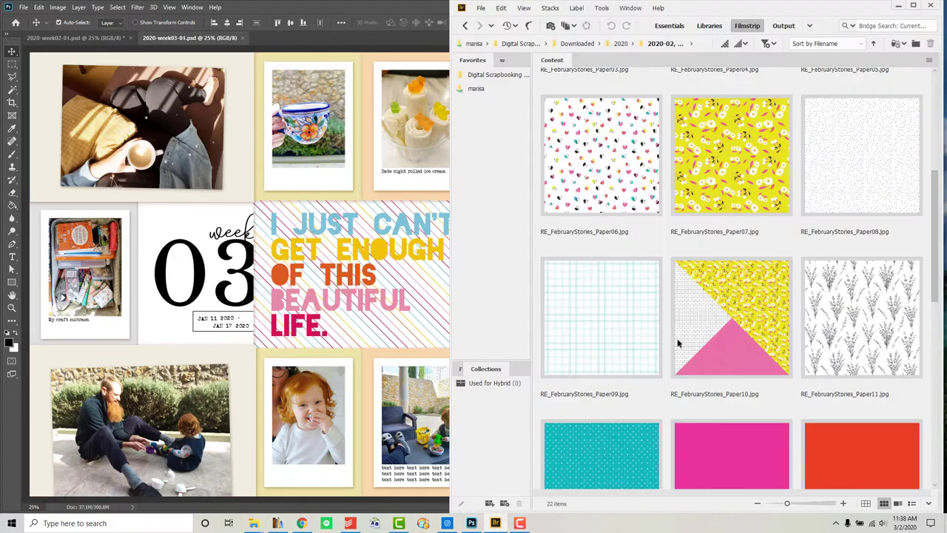
{"action": "scroll", "coordinate": [678, 343], "scroll_direction": "up", "scroll_amount": 3}
{"action": "left_click_drag", "start_coordinate": [862, 137], "coordinate": [294, 165]}
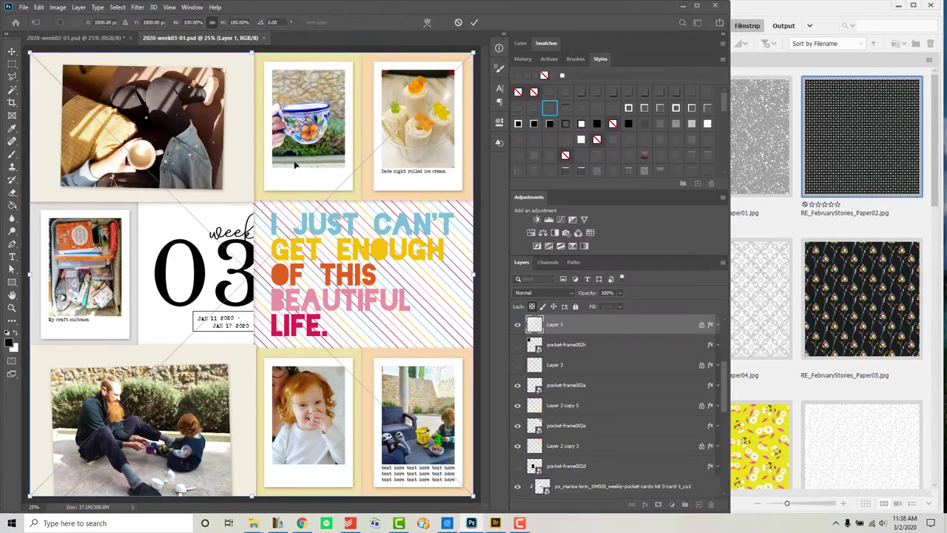
{"action": "key", "text": "Return"}
{"action": "right_click", "coordinate": [619, 325]}
{"action": "left_click", "coordinate": [655, 308]}
- Place RE_FebruaryStories_SolidPaper02 and clip it to the pocket behind the painted mug photo
{"action": "left_click", "coordinate": [359, 167]}
{"action": "left_click", "coordinate": [785, 185]}
{"action": "scroll", "coordinate": [837, 202], "scroll_direction": "down", "scroll_amount": 8}
{"action": "left_click_drag", "start_coordinate": [837, 202], "coordinate": [356, 163]}
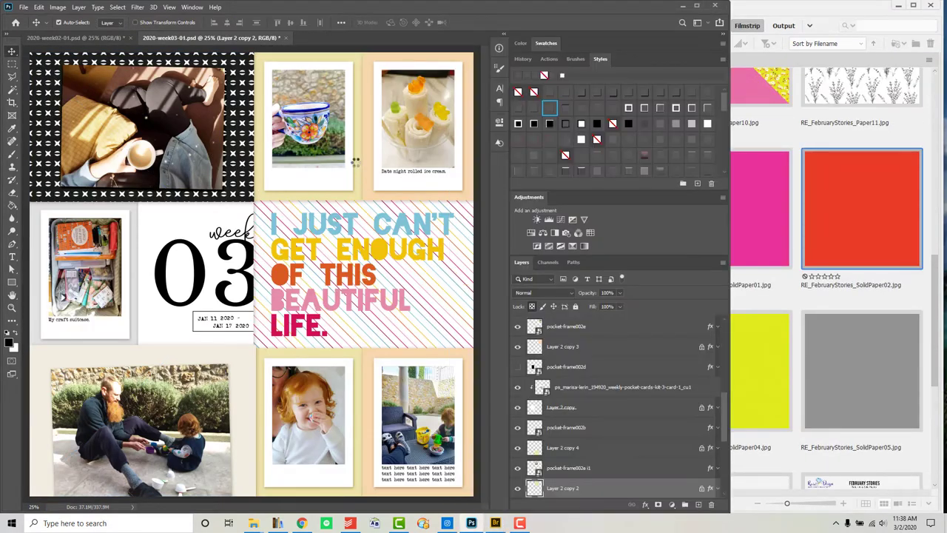
{"action": "key", "text": "Return"}
{"action": "right_click", "coordinate": [662, 494]}
{"action": "left_click", "coordinate": [696, 305]}
- Try RE_FebruaryStories_Paper09 as a clipped background in the pocket behind the rolled ice cream photo
{"action": "left_click", "coordinate": [472, 161]}
{"action": "left_click", "coordinate": [795, 196]}
{"action": "scroll", "coordinate": [689, 313], "scroll_direction": "up", "scroll_amount": 4}
{"action": "left_click_drag", "start_coordinate": [618, 335], "coordinate": [364, 242]}
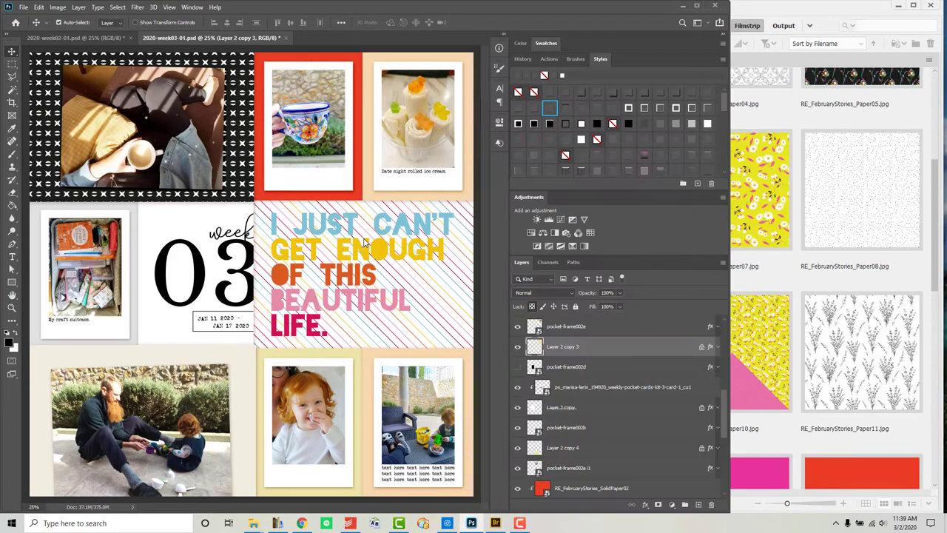
{"action": "key", "text": "Return"}
{"action": "right_click", "coordinate": [643, 350]}
{"action": "left_click", "coordinate": [696, 305]}
- Try RE_FebruaryStories_Paper09 as a clipped background in the pocket behind the craft suitcase photo
{"action": "left_click", "coordinate": [133, 237]}
{"action": "left_click", "coordinate": [862, 191]}
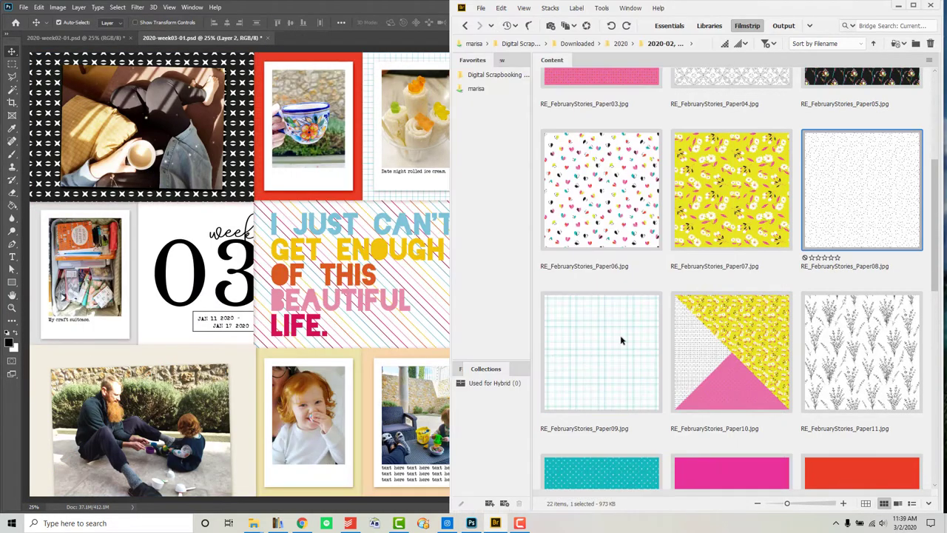
{"action": "left_click_drag", "start_coordinate": [622, 340], "coordinate": [88, 266]}
{"action": "key", "text": "Return"}
{"action": "right_click", "coordinate": [643, 348]}
{"action": "left_click", "coordinate": [695, 305]}
- Try RE_FebruaryStories_SolidPaper04 as a clipped background behind the rolled ice cream photo, and delete it
{"action": "left_click", "coordinate": [876, 253]}
{"action": "scroll", "coordinate": [603, 268], "scroll_direction": "up", "scroll_amount": 3}
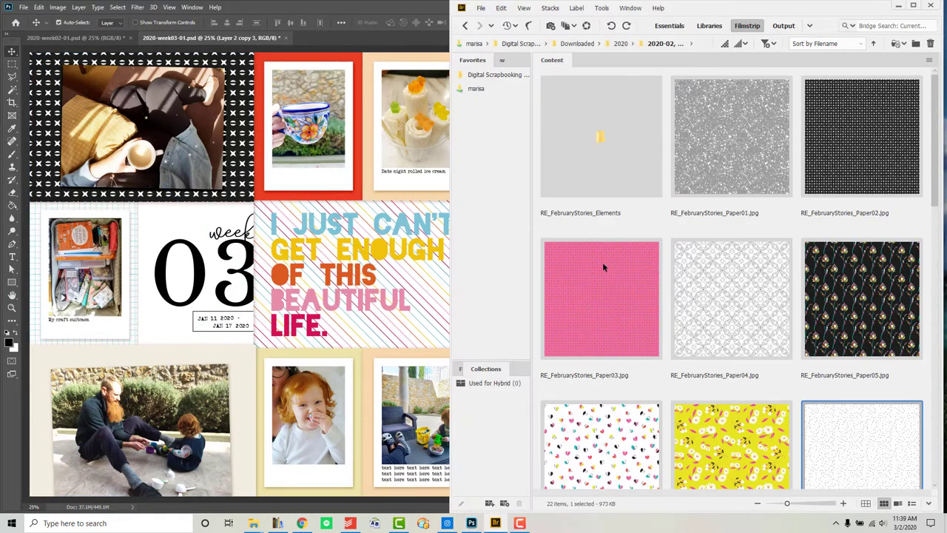
{"action": "scroll", "coordinate": [603, 268], "scroll_direction": "down", "scroll_amount": 10}
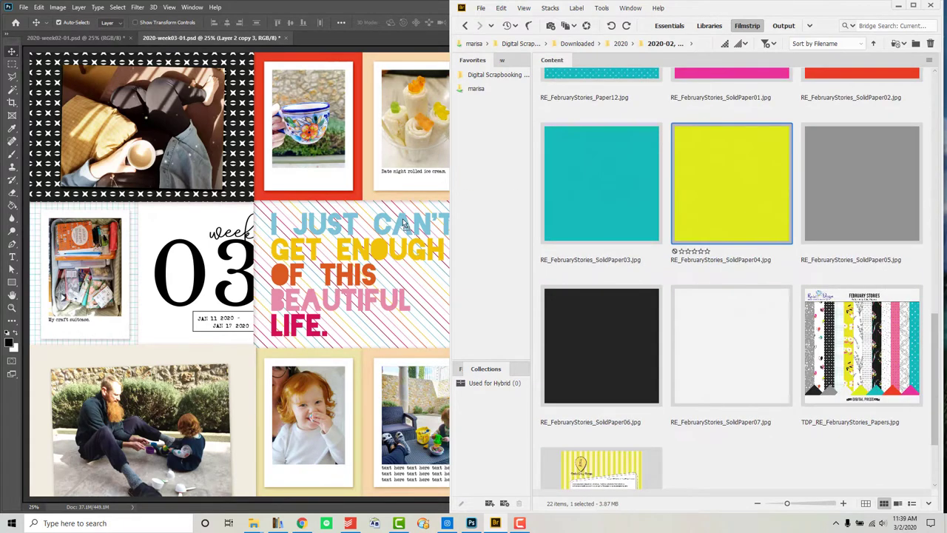
{"action": "left_click_drag", "start_coordinate": [403, 222], "coordinate": [404, 222]}
{"action": "key", "text": "Return"}
{"action": "right_click", "coordinate": [643, 325]}
{"action": "left_click", "coordinate": [633, 305]}
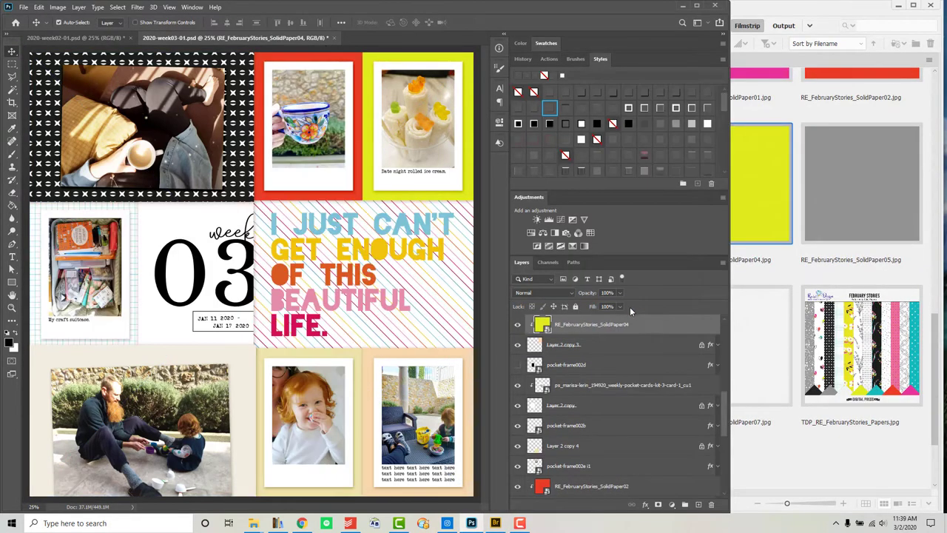
{"action": "key", "text": "Delete"}
- Place RE_FebruaryStories_Paper06 and clip it to the lower-left pocket behind the father and child photo
{"action": "left_click", "coordinate": [908, 337]}
{"action": "scroll", "coordinate": [909, 336], "scroll_direction": "up", "scroll_amount": 5}
{"action": "left_click_drag", "start_coordinate": [615, 173], "coordinate": [385, 245]}
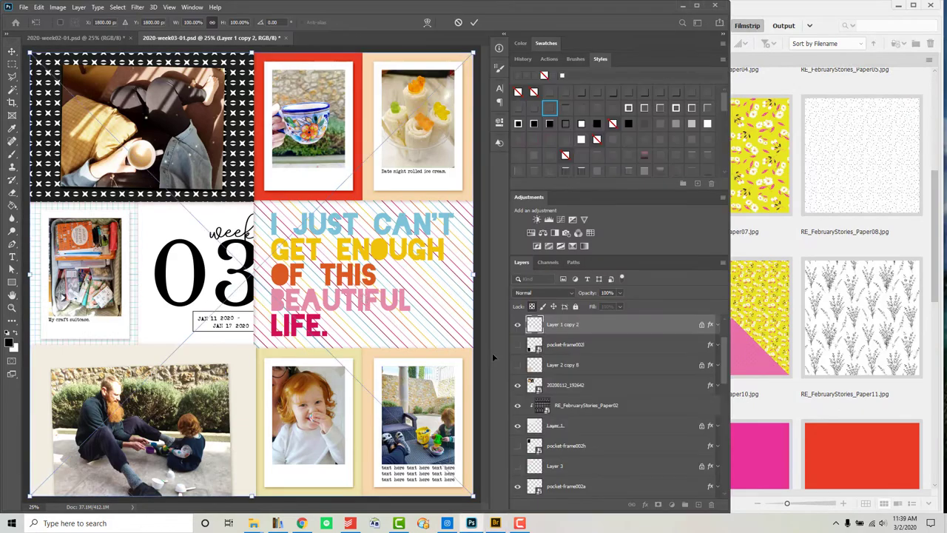
{"action": "key", "text": "Return"}
{"action": "right_click", "coordinate": [645, 325]}
{"action": "left_click", "coordinate": [666, 303]}
- Place RE_FebruaryStories_SolidPaper03 and clip it to the pocket behind the laughing toddler photo
{"action": "left_click", "coordinate": [358, 444]}
{"action": "key", "text": "alt+Tab"}
{"action": "scroll", "coordinate": [620, 313], "scroll_direction": "down", "scroll_amount": 3}
{"action": "left_click_drag", "start_coordinate": [620, 313], "coordinate": [385, 333]}
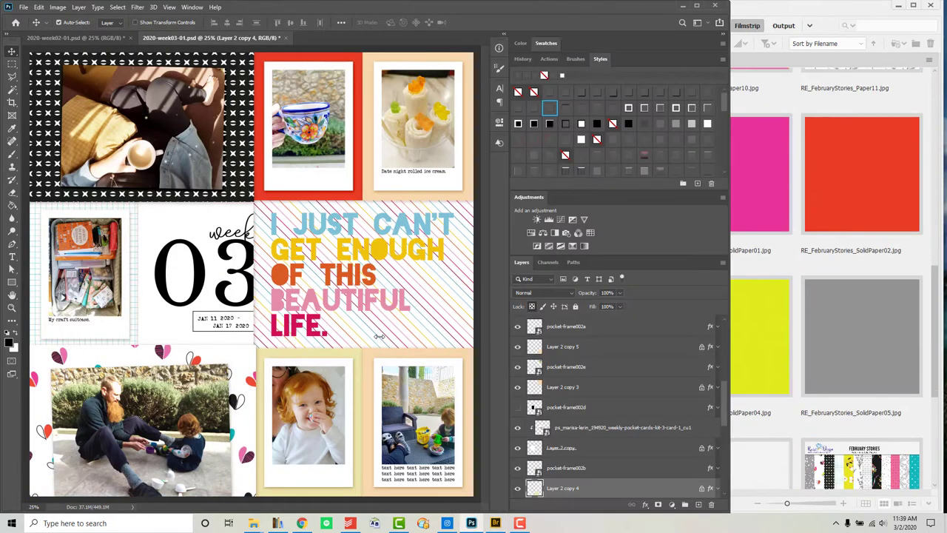
{"action": "key", "text": "Return"}
{"action": "key", "text": "ctrl+alt+g"}
- Hide the placeholder text inside the pocket-frame002a smart object, and save and close it
{"action": "double_click", "coordinate": [534, 327]}
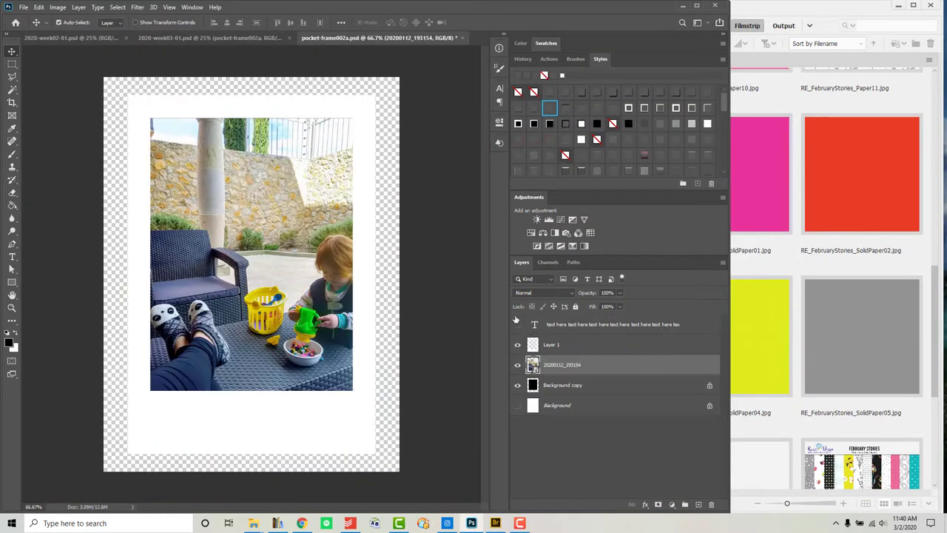
{"action": "key", "text": "ctrl+s"}
{"action": "left_click", "coordinate": [469, 37]}
- Place RE_FebruaryStories_Paper03 and clip it to the lower-right pocket behind the patio photo
{"action": "key", "text": "alt+Tab"}
{"action": "scroll", "coordinate": [818, 339], "scroll_direction": "up", "scroll_amount": 5}
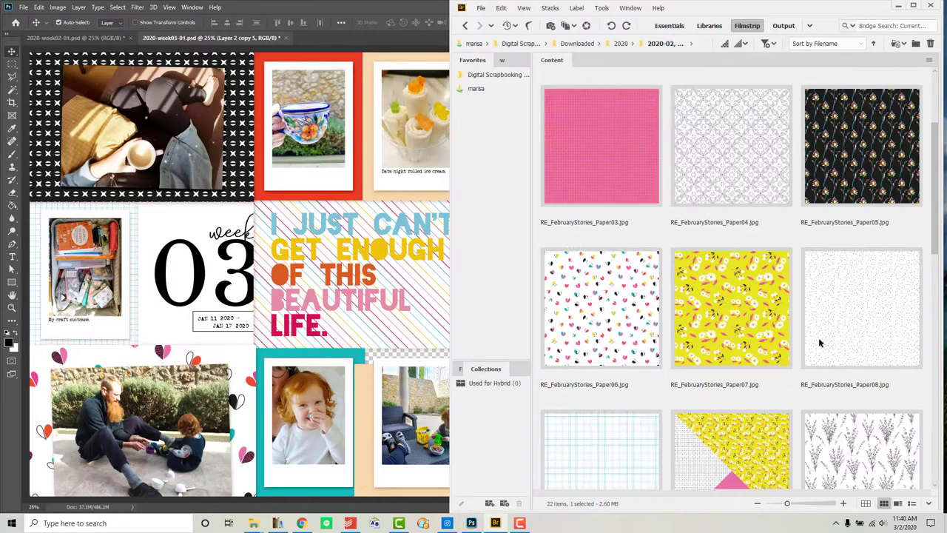
{"action": "left_click", "coordinate": [841, 294]}
{"action": "scroll", "coordinate": [842, 293], "scroll_direction": "up", "scroll_amount": 2}
{"action": "left_click_drag", "start_coordinate": [601, 296], "coordinate": [414, 348]}
{"action": "key", "text": "Return"}
{"action": "right_click", "coordinate": [608, 488]}
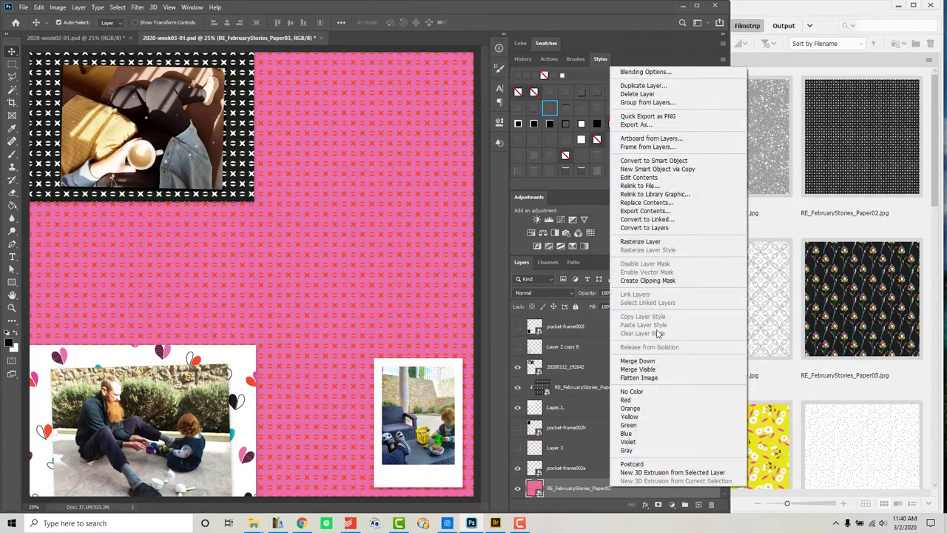
{"action": "left_click", "coordinate": [642, 289]}
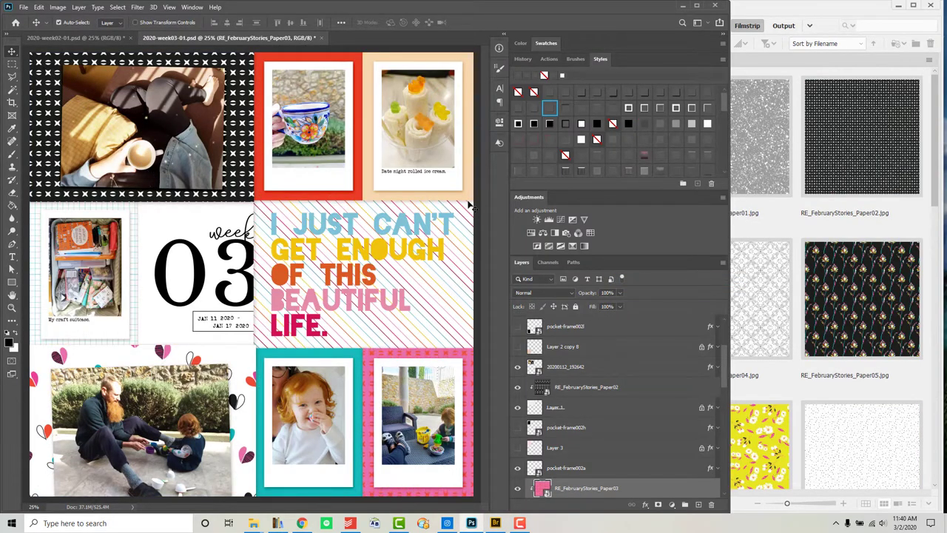
- Place RE_FebruaryStories_Paper01 and clip it to the pocket behind the rolled ice cream photo
{"action": "left_click", "coordinate": [762, 296]}
{"action": "left_click_drag", "start_coordinate": [696, 166], "coordinate": [244, 274]}
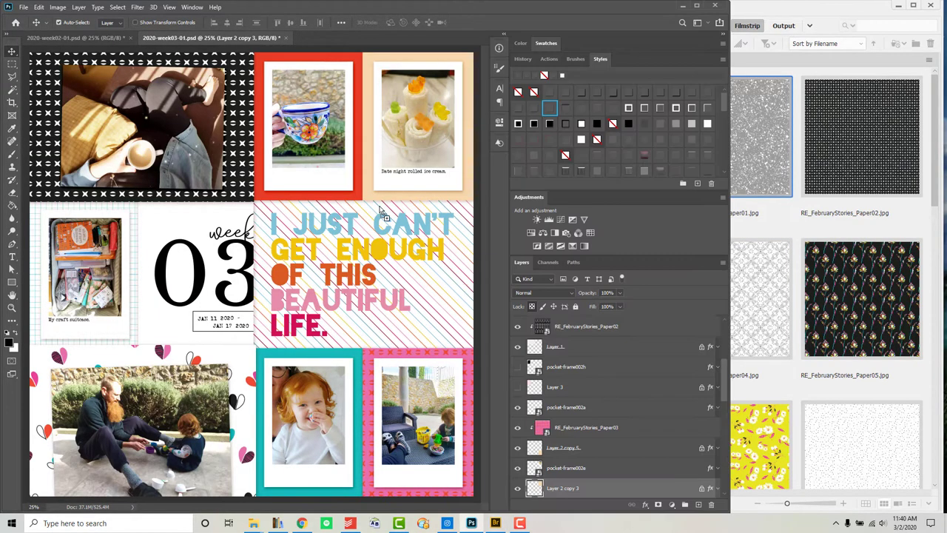
{"action": "key", "text": "Return"}
{"action": "key", "text": "ctrl+shift+bracketleft"}
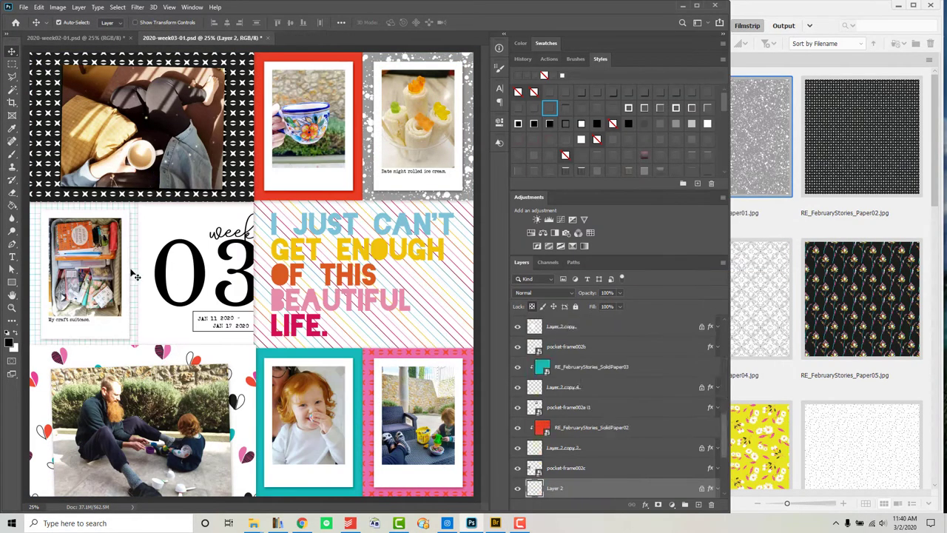
- Place RE_FebruaryStories_SolidPaper01 over the pocket layer behind the craft suitcase photo for clipping
{"action": "left_click", "coordinate": [762, 296]}
{"action": "scroll", "coordinate": [795, 311], "scroll_direction": "down", "scroll_amount": 3}
{"action": "left_click_drag", "start_coordinate": [730, 173], "coordinate": [284, 263]}
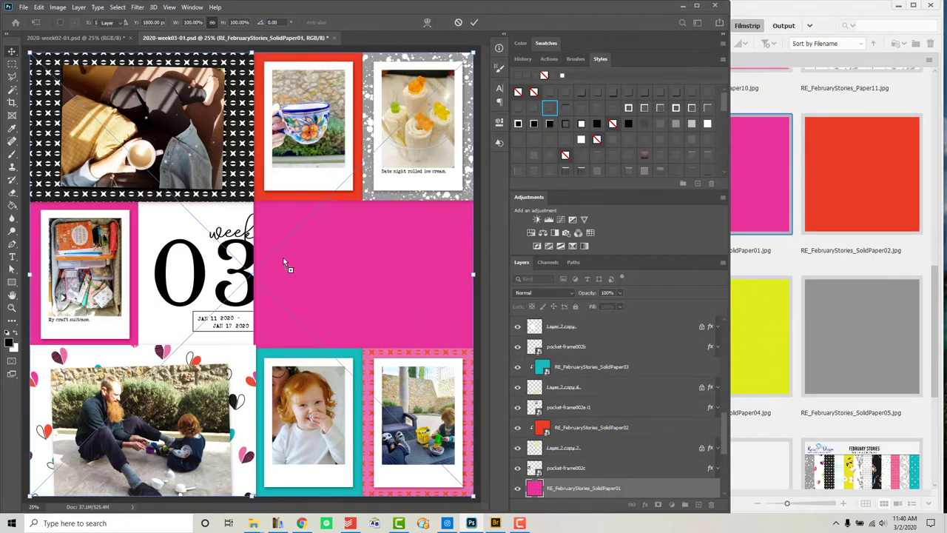
{"action": "right_click", "coordinate": [636, 488]}
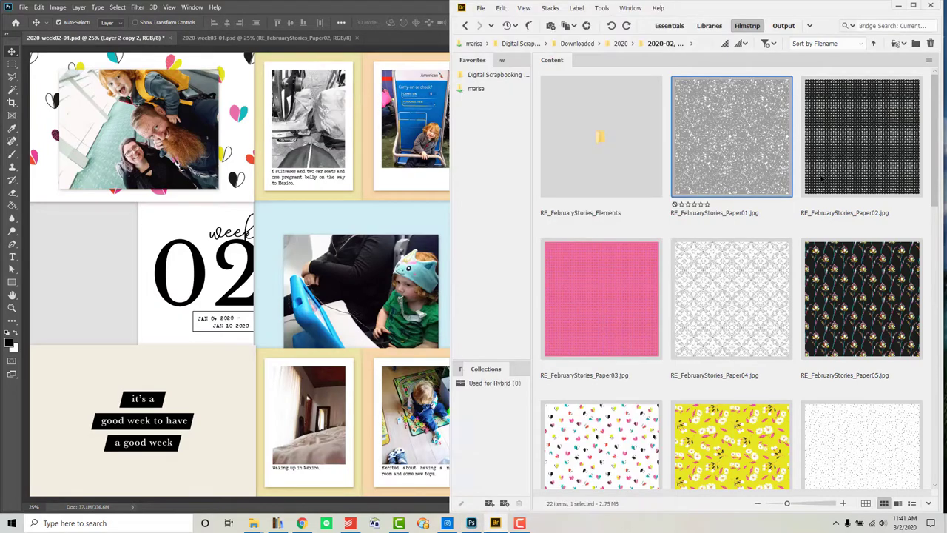
- Clip RE_FebruaryStories_Paper10 to the week 02 page's lower-left pocket behind the stamp and shift it so all three patterns show
{"action": "scroll", "coordinate": [630, 158], "scroll_direction": "down", "scroll_amount": 3}
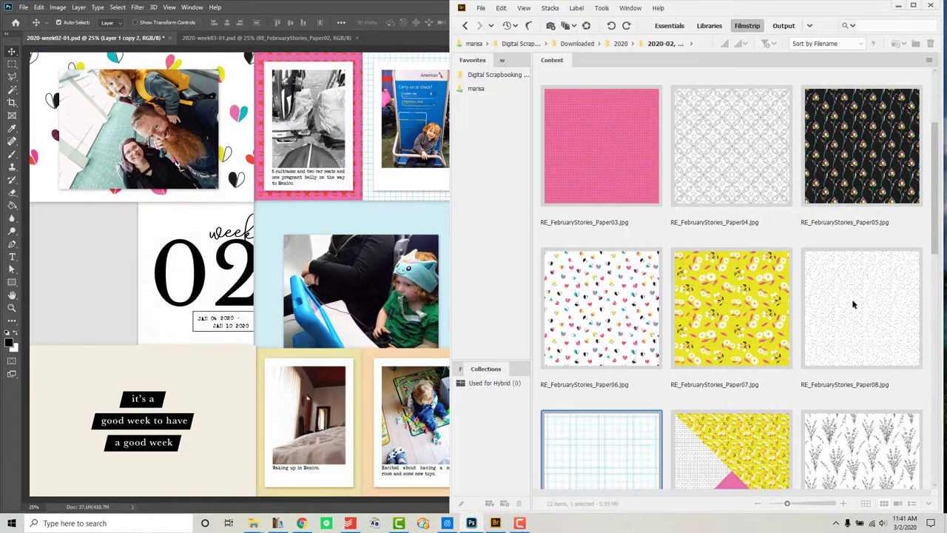
{"action": "scroll", "coordinate": [799, 307], "scroll_direction": "down", "scroll_amount": 2}
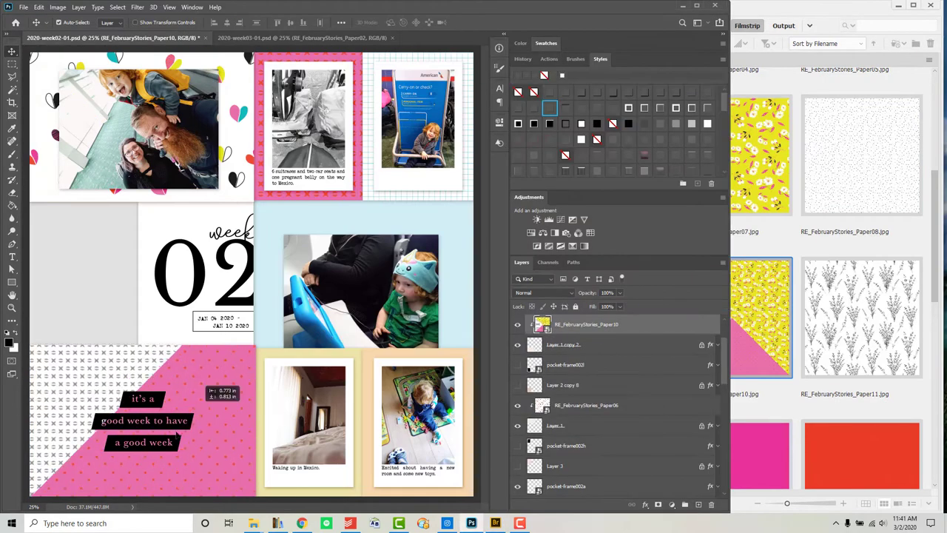
{"action": "left_click_drag", "start_coordinate": [189, 359], "coordinate": [208, 379]}
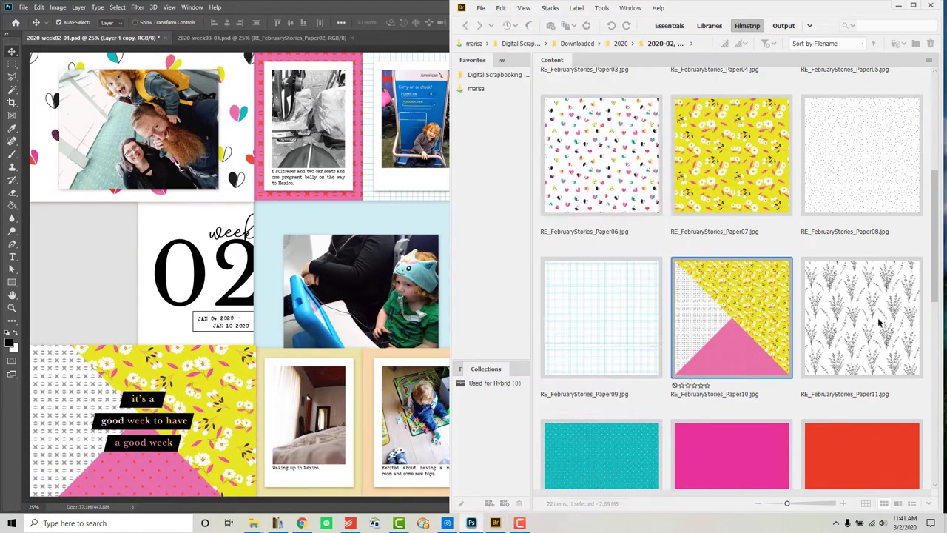
- Clip RE_FebruaryStories_Paper12 to the pocket behind the tablet photo and RE_FebruaryStories_Paper05 to the pocket beside the week 02 card
{"action": "scroll", "coordinate": [613, 322], "scroll_direction": "down", "scroll_amount": 2}
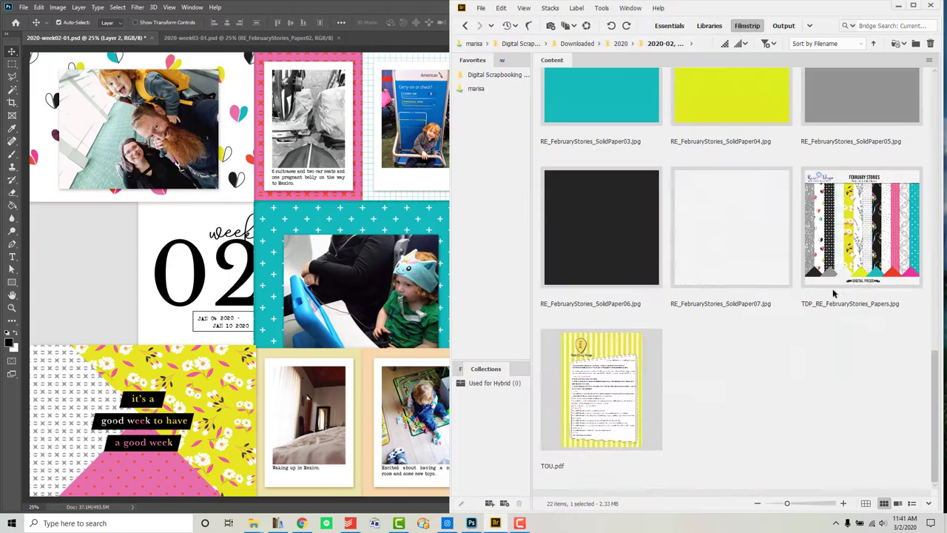
{"action": "scroll", "coordinate": [598, 134], "scroll_direction": "up", "scroll_amount": 5}
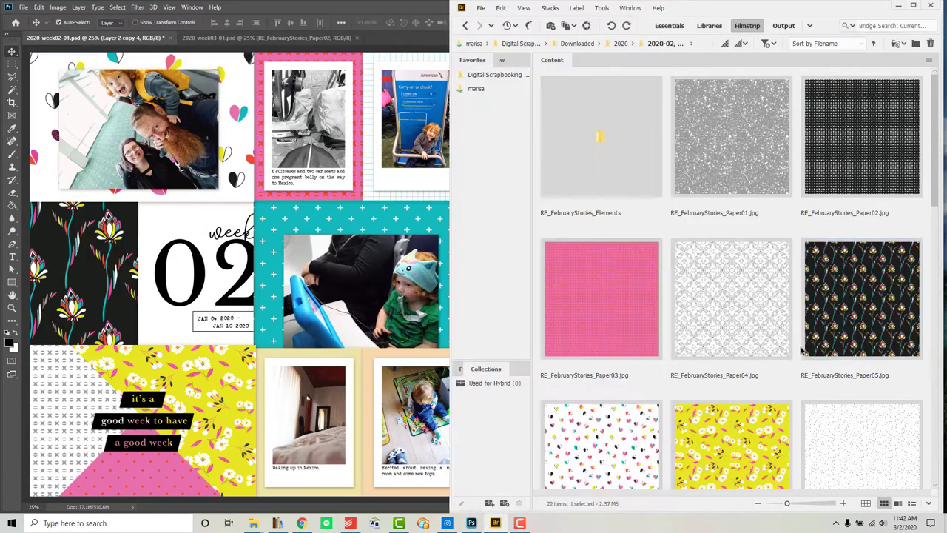
- Place RE_FebruaryStories_SolidPaper02 and clip it to the lower pocket behind the "Waking up in Mexico" photo
{"action": "scroll", "coordinate": [802, 348], "scroll_direction": "down", "scroll_amount": 3}
{"action": "scroll", "coordinate": [802, 348], "scroll_direction": "down", "scroll_amount": 3}
{"action": "left_click_drag", "start_coordinate": [846, 170], "coordinate": [501, 291]}
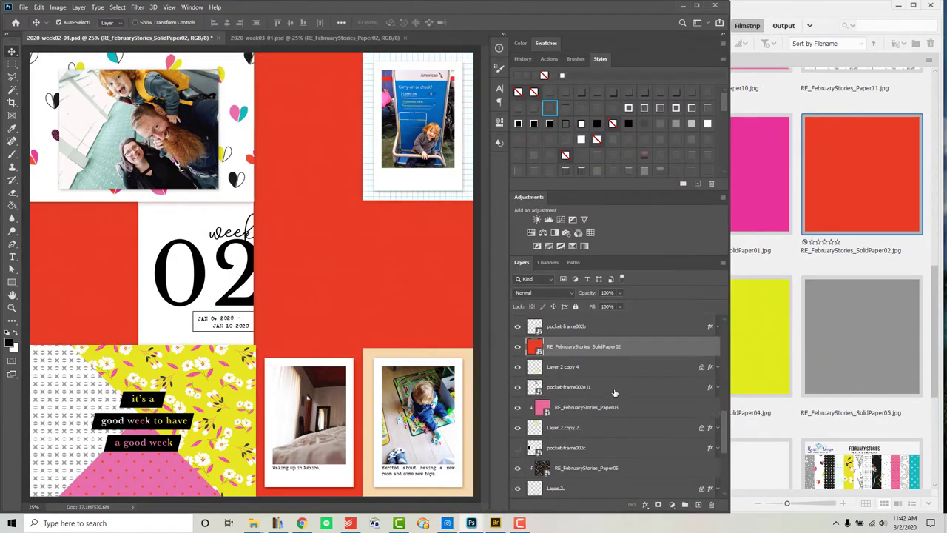
{"action": "key", "text": "ctrl+alt+g"}
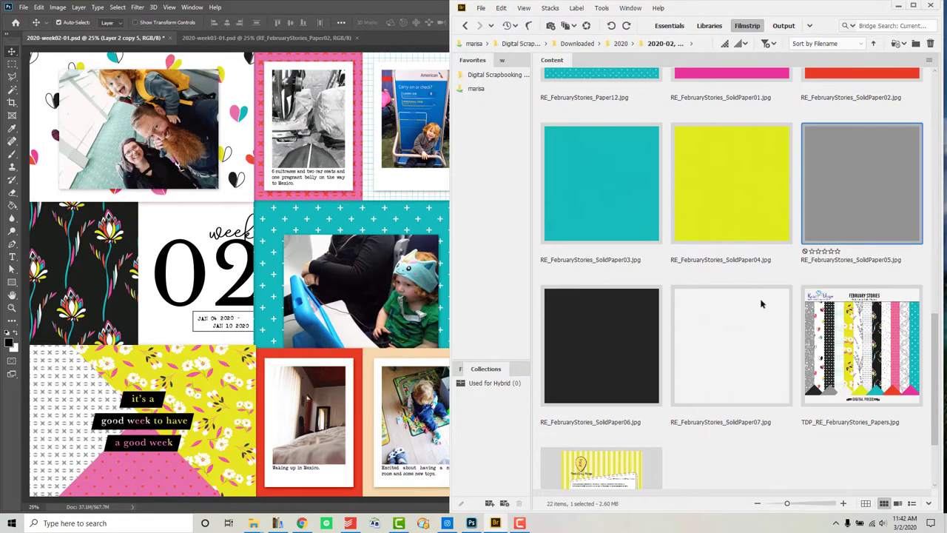
- Place RE_FebruaryStories_Paper08 and clip it to the lower pocket behind the photo of the child with new toys
{"action": "scroll", "coordinate": [759, 326], "scroll_direction": "up", "scroll_amount": 3}
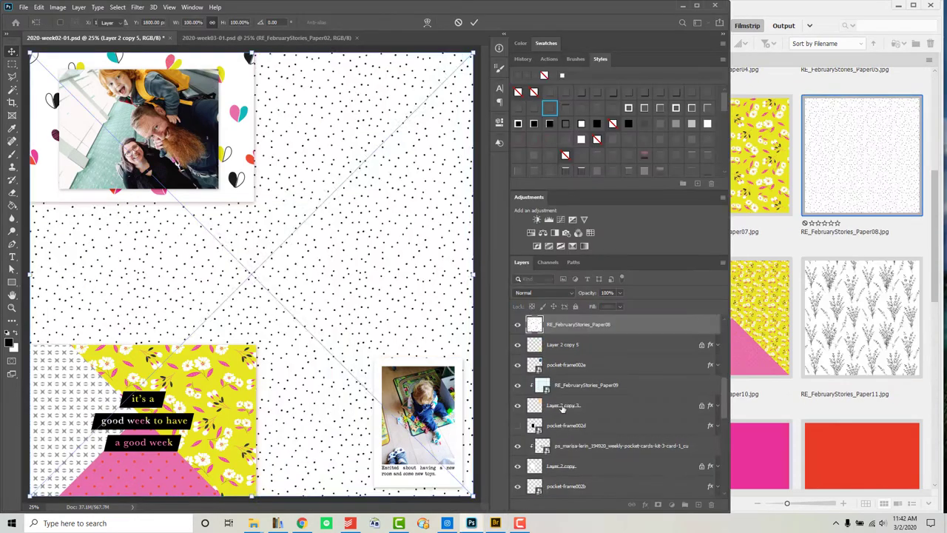
{"action": "key", "text": "Return"}
{"action": "key", "text": "ctrl+alt+g"}
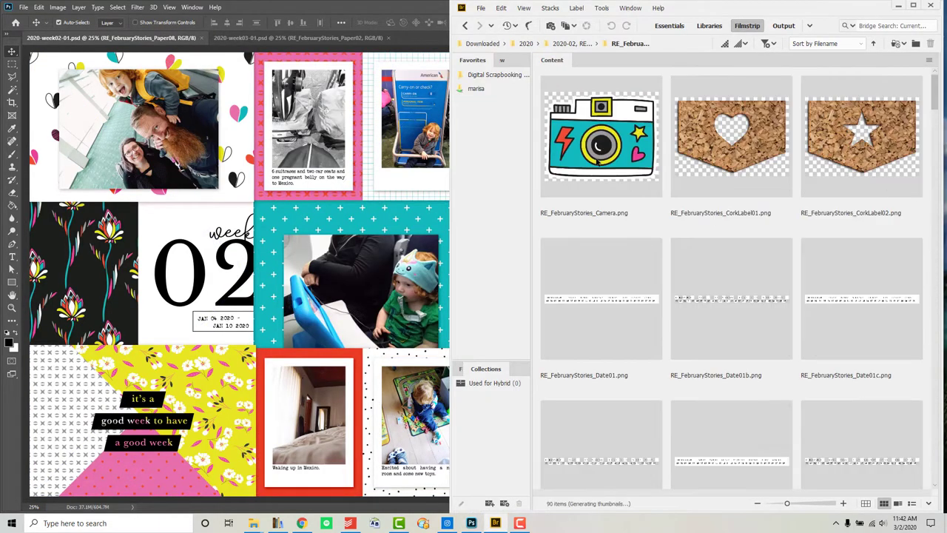
- Brush white behind the cut-out lettering of the "it's a good week to have a good week" stamp on a layer beneath it
{"action": "left_click", "coordinate": [160, 400]}
{"action": "left_click", "coordinate": [591, 347]}
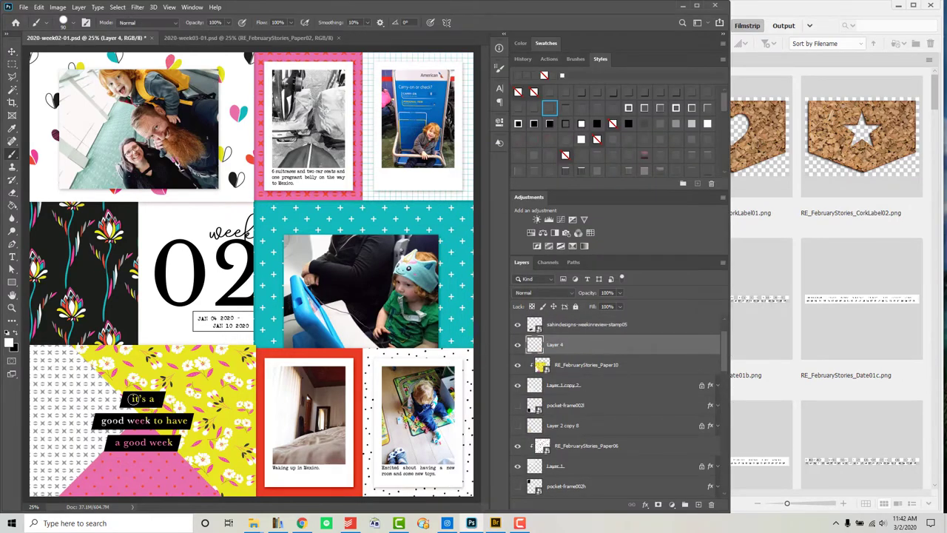
{"action": "scroll", "coordinate": [134, 399], "scroll_direction": "up", "scroll_amount": 2}
{"action": "scroll", "coordinate": [233, 441], "scroll_direction": "down", "scroll_amount": 2}
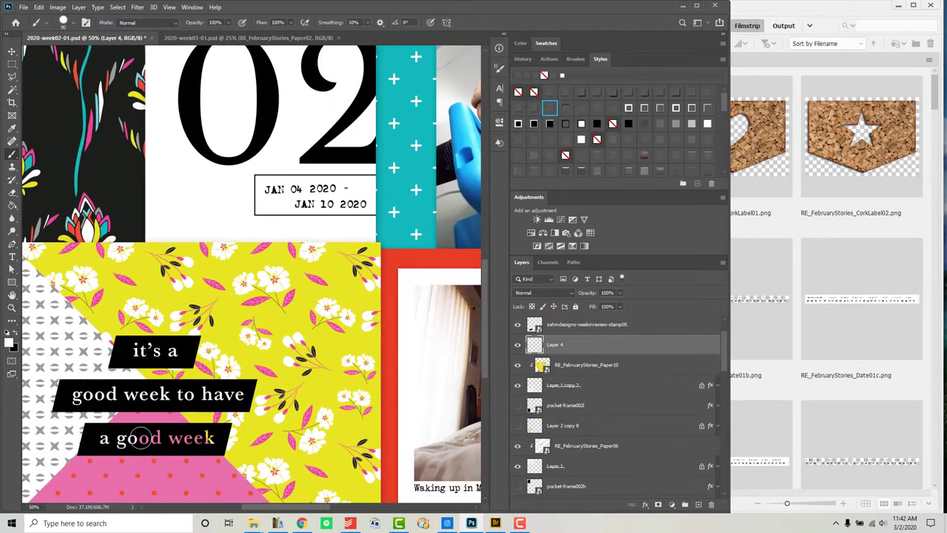
{"action": "scroll", "coordinate": [208, 437], "scroll_direction": "down", "scroll_amount": 2}
- Place the ornate RE_FebruaryStories_Frame02 in landscape orientation behind the family photo and give it a drop shadow
{"action": "left_click", "coordinate": [821, 364]}
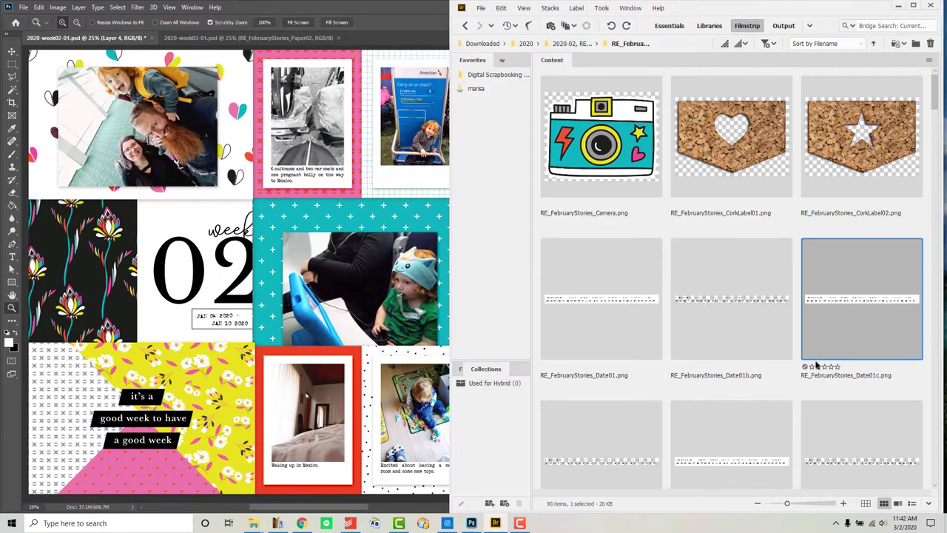
{"action": "scroll", "coordinate": [818, 359], "scroll_direction": "down", "scroll_amount": 4}
{"action": "scroll", "coordinate": [816, 352], "scroll_direction": "down", "scroll_amount": 5}
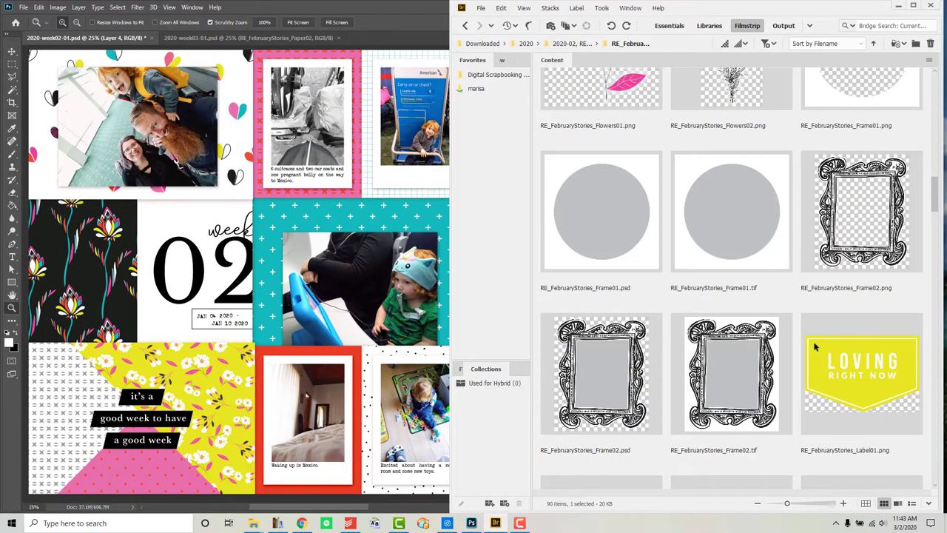
{"action": "scroll", "coordinate": [815, 346], "scroll_direction": "down", "scroll_amount": 15}
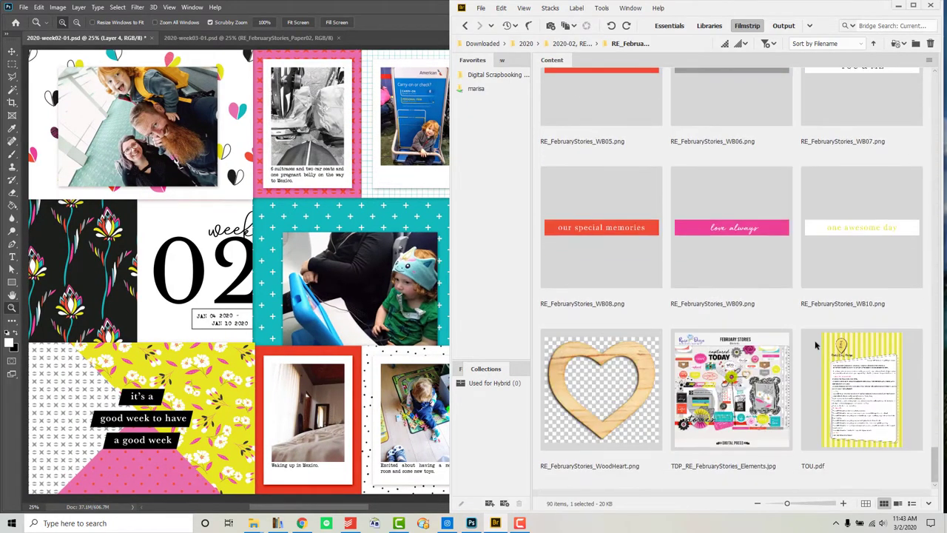
{"action": "scroll", "coordinate": [817, 345], "scroll_direction": "up", "scroll_amount": 14}
{"action": "left_click", "coordinate": [229, 151]}
{"action": "key", "text": "v"}
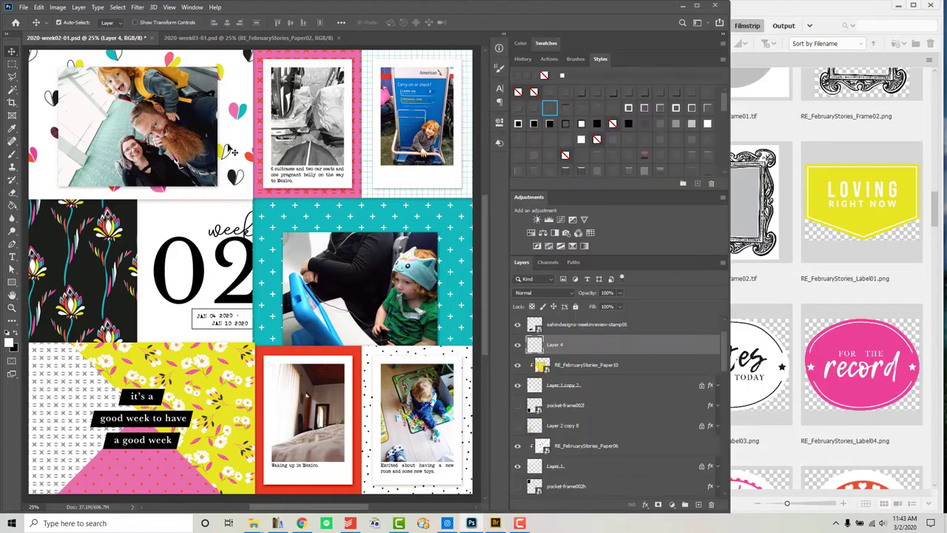
{"action": "left_click", "coordinate": [234, 151]}
{"action": "left_click", "coordinate": [766, 200]}
{"action": "left_click_drag", "start_coordinate": [600, 202], "coordinate": [303, 237]}
{"action": "left_click_drag", "start_coordinate": [349, 235], "coordinate": [187, 143]}
{"action": "key", "text": "Return"}
{"action": "left_click_drag", "start_coordinate": [303, 222], "coordinate": [197, 76]}
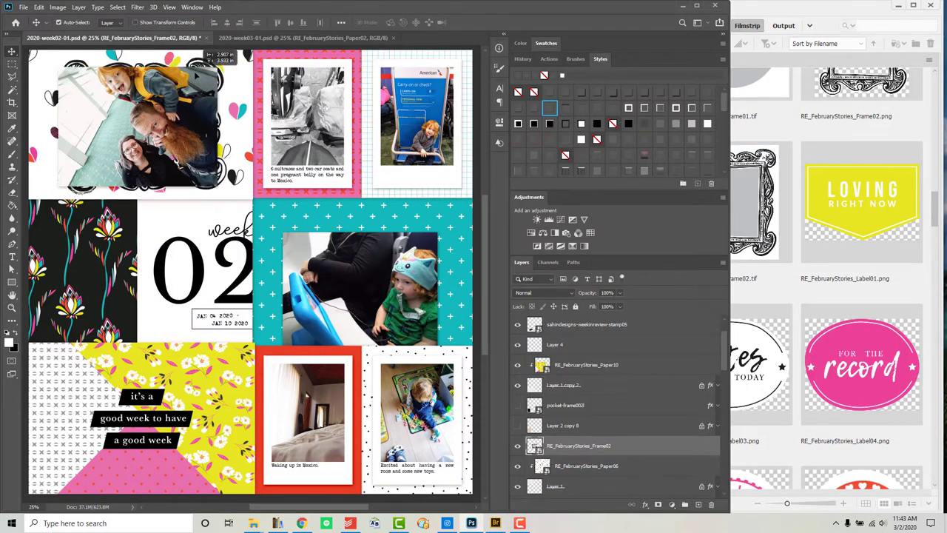
{"action": "left_click", "coordinate": [718, 445]}
- Copy the family photo from its smart object and paste it into the contents of the RE_FebruaryStories_Frame02 smart object
{"action": "left_click", "coordinate": [165, 162]}
{"action": "double_click", "coordinate": [538, 323]}
{"action": "left_click", "coordinate": [113, 38]}
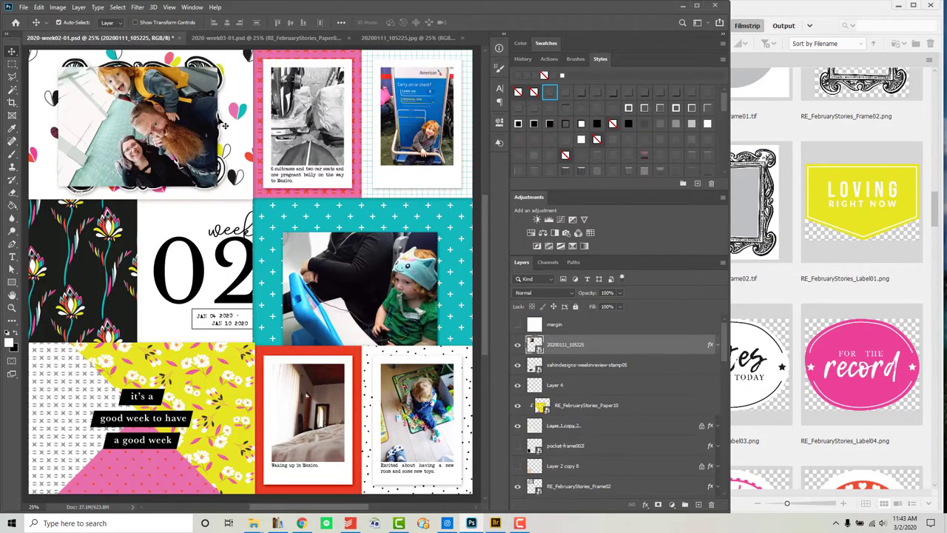
{"action": "left_click", "coordinate": [221, 121]}
{"action": "double_click", "coordinate": [534, 486]}
{"action": "key", "text": "ctrl+v"}
- Scale, rotate and reposition the pasted family photo so the three faces fit inside the ornate frame's opening
{"action": "key", "text": "ctrl+t"}
{"action": "left_click_drag", "start_coordinate": [108, 101], "coordinate": [398, 317]}
{"action": "left_click_drag", "start_coordinate": [444, 393], "coordinate": [154, 214]}
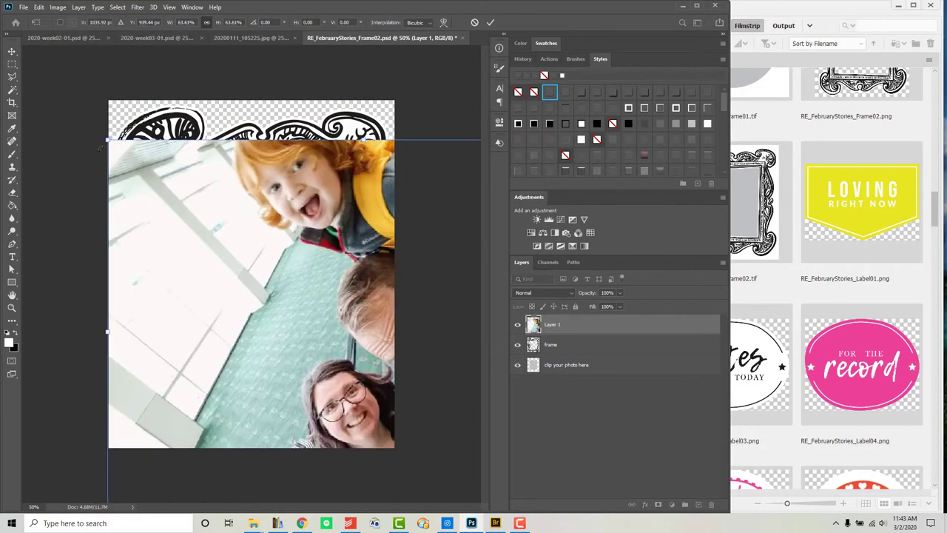
{"action": "left_click_drag", "start_coordinate": [108, 331], "coordinate": [399, 331]}
{"action": "left_click_drag", "start_coordinate": [463, 326], "coordinate": [277, 245]}
{"action": "left_click_drag", "start_coordinate": [380, 253], "coordinate": [258, 126]}
{"action": "left_click_drag", "start_coordinate": [313, 207], "coordinate": [318, 235]}
{"action": "left_click_drag", "start_coordinate": [177, 167], "coordinate": [165, 151]}
{"action": "key", "text": "Return"}
- Move the photo below the frame layer, clip it to "clip your photo here", adjust its position, and save and close the frame file
{"action": "left_click_drag", "start_coordinate": [577, 325], "coordinate": [581, 353]}
{"action": "right_click", "coordinate": [592, 345]}
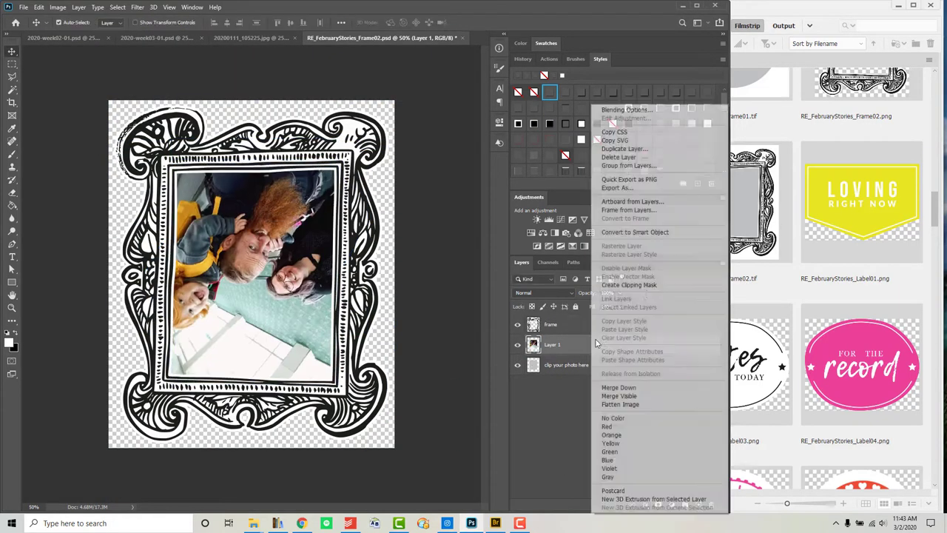
{"action": "left_click", "coordinate": [603, 287]}
{"action": "left_click_drag", "start_coordinate": [311, 339], "coordinate": [276, 324]}
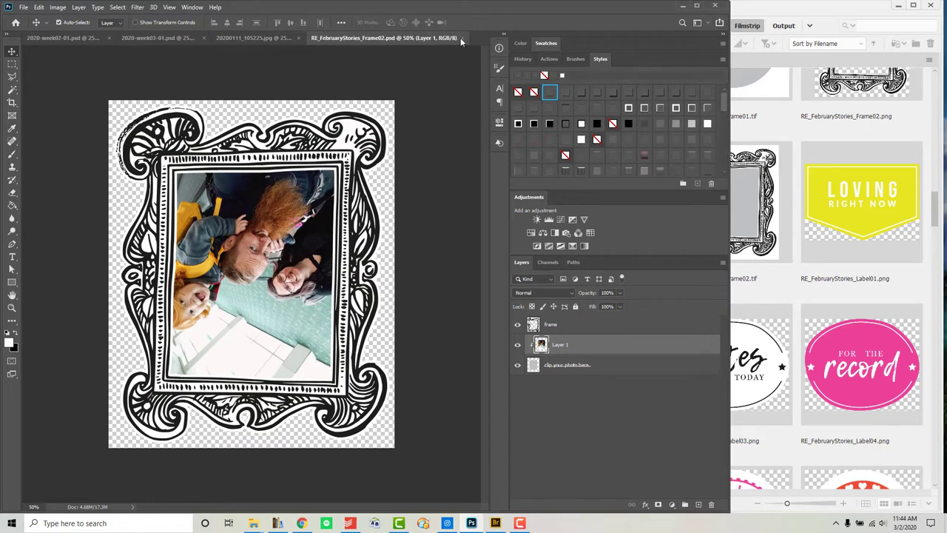
{"action": "left_click", "coordinate": [462, 38]}
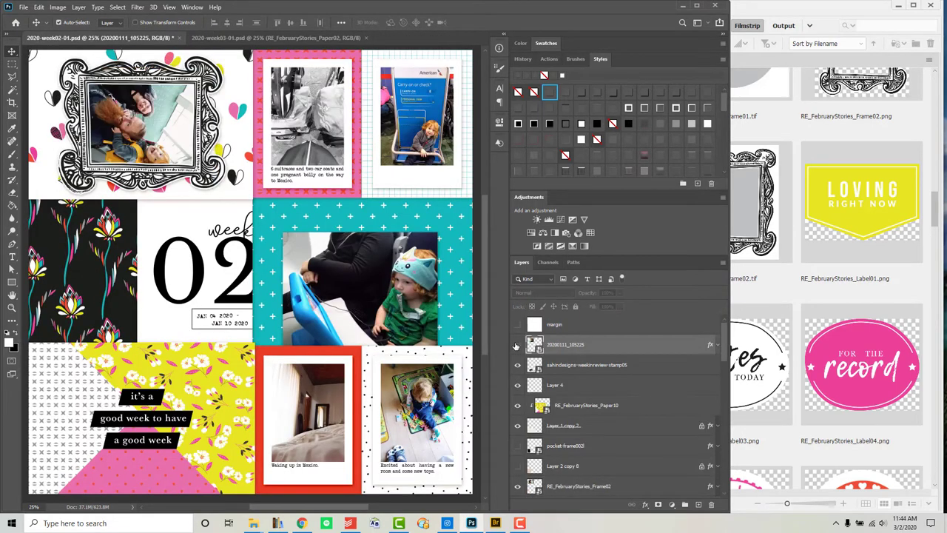
- Hide the original family photo layer and rotate the framed version upright with a slight tilt, overlapping the pocket below
{"action": "left_click", "coordinate": [534, 486]}
{"action": "left_click_drag", "start_coordinate": [140, 129], "coordinate": [136, 150]}
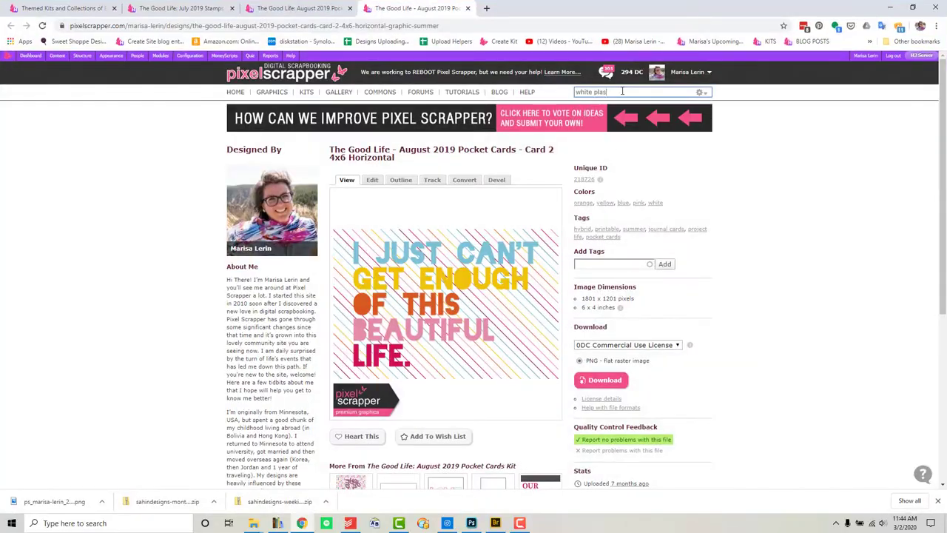
- Search Pixel Scrapper for "white plastic frame" and download Birthday Frame - White and White Plastic Frame 4x6
{"action": "middle_click", "coordinate": [380, 264]}
{"action": "middle_click", "coordinate": [563, 260]}
{"action": "scroll", "coordinate": [563, 260], "scroll_direction": "down", "scroll_amount": 16}
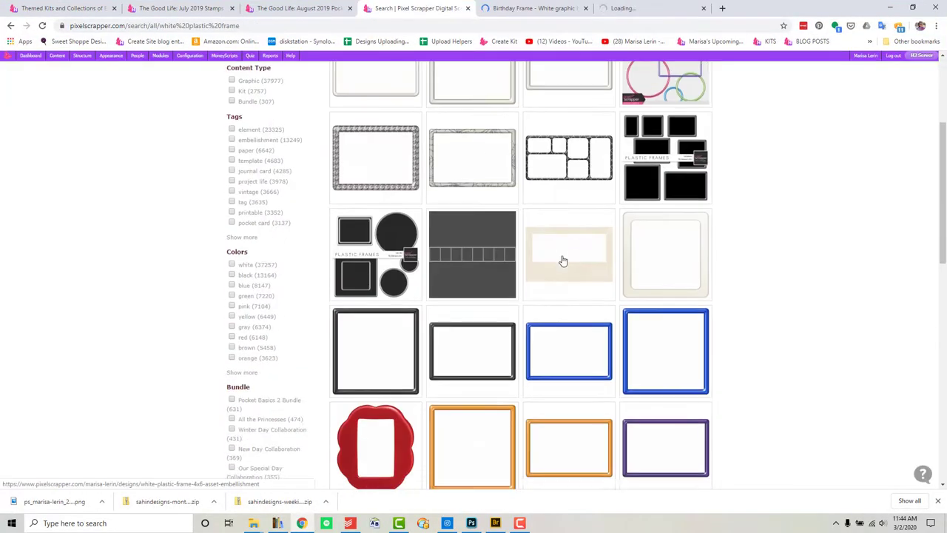
{"action": "left_click", "coordinate": [518, 7]}
{"action": "left_click", "coordinate": [607, 382]}
{"action": "left_click", "coordinate": [670, 6]}
{"action": "left_click", "coordinate": [529, 6]}
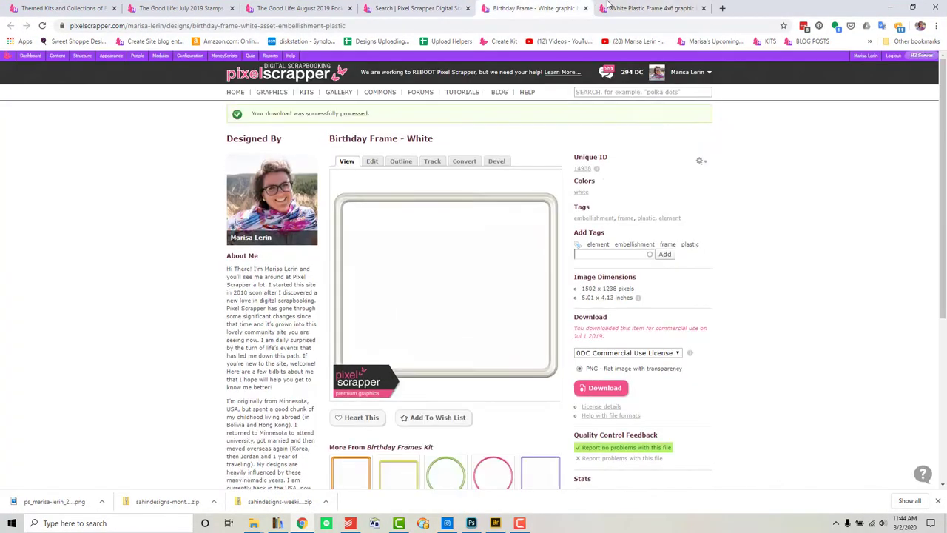
{"action": "left_click", "coordinate": [616, 5]}
{"action": "left_click", "coordinate": [613, 388]}
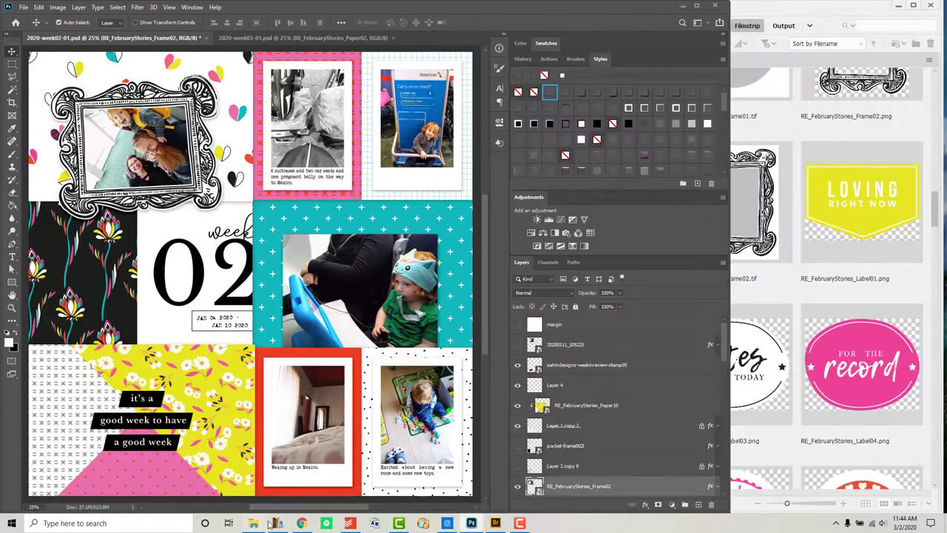
- Place the downloaded white birthday frame over the tablet photo, size it to the photo's edges and add a drop shadow
{"action": "left_click", "coordinate": [256, 523]}
{"action": "left_click", "coordinate": [348, 218]}
{"action": "left_click_drag", "start_coordinate": [904, 103], "coordinate": [348, 250]}
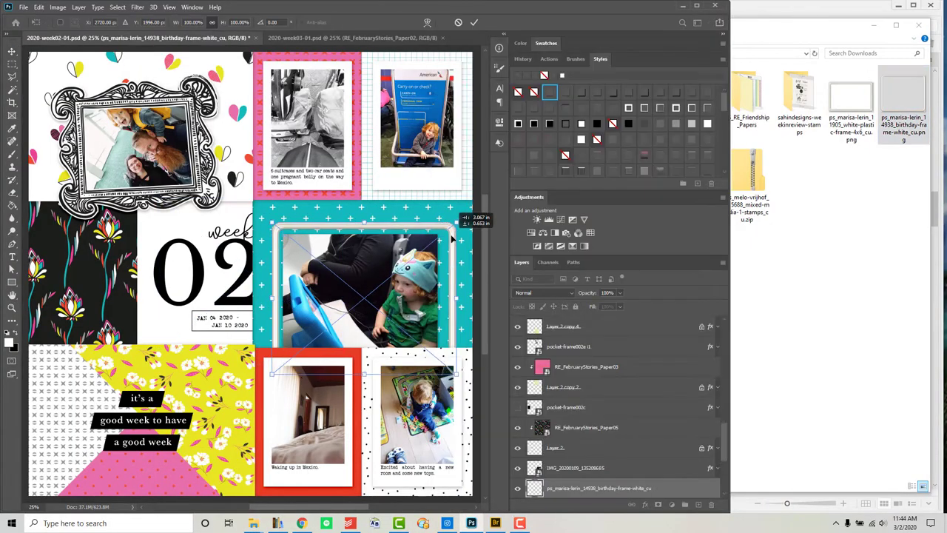
{"action": "key", "text": "Return"}
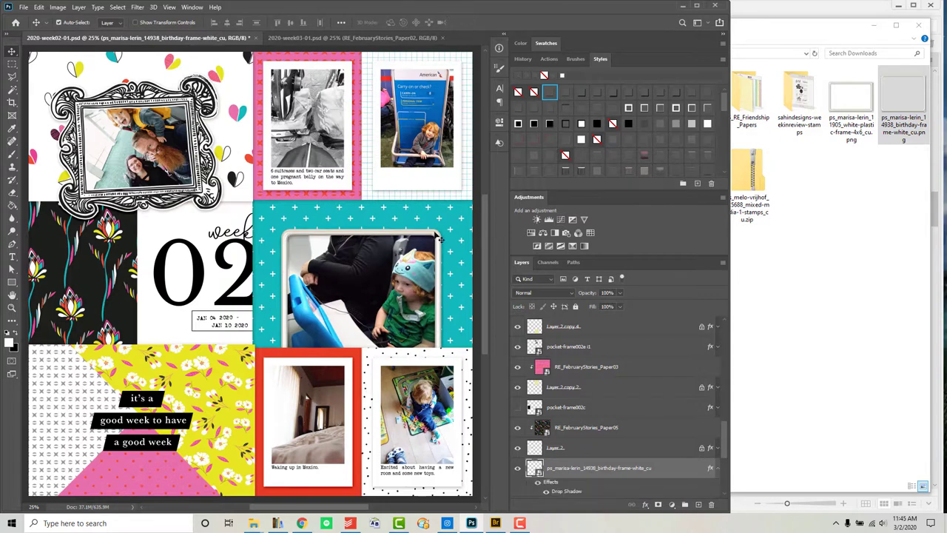
{"action": "left_click", "coordinate": [715, 468]}
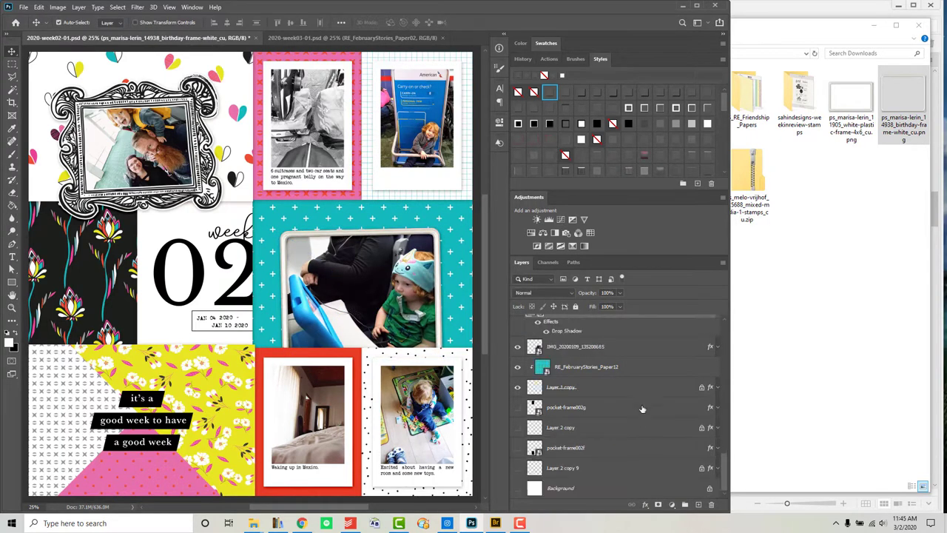
- Shift the tablet photo together with its white frame slightly within the teal pocket and save the week 02 page
{"action": "scroll", "coordinate": [635, 445], "scroll_direction": "down", "scroll_amount": 2}
{"action": "mouse_move", "coordinate": [438, 297]}
{"action": "left_mouse_down"}
{"action": "mouse_move", "coordinate": [446, 258]}
{"action": "mouse_move", "coordinate": [444, 301]}
{"action": "left_mouse_up"}
{"action": "key", "text": "ctrl+s"}
- Place the gray RE_FebruaryStories_Flower04 over the teal pocket's upper-right corner, above the other layers, with a drop shadow
{"action": "key", "text": "alt+Tab"}
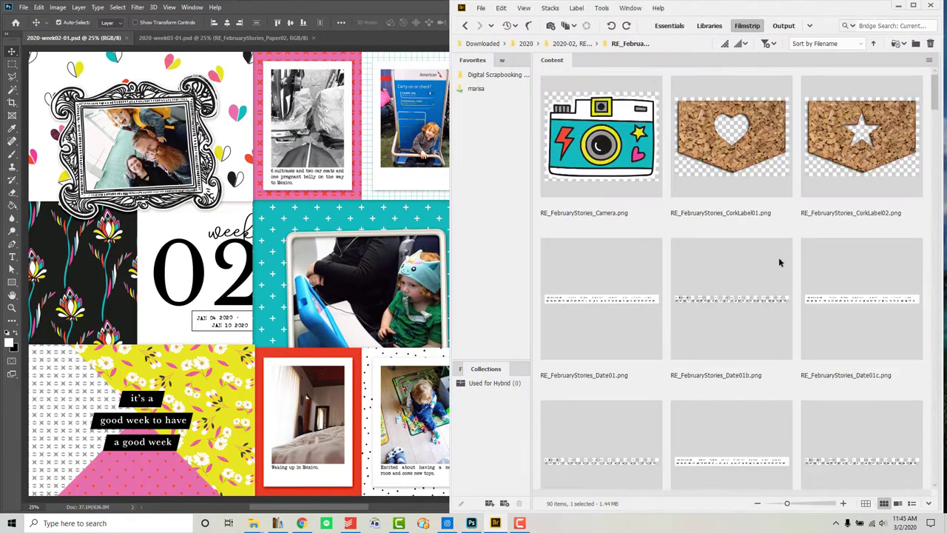
{"action": "scroll", "coordinate": [682, 225], "scroll_direction": "down", "scroll_amount": 5}
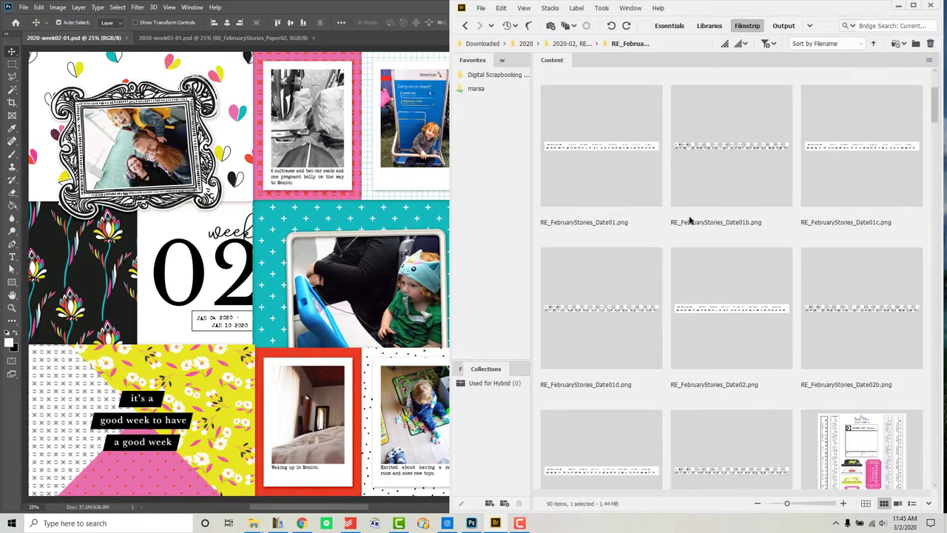
{"action": "scroll", "coordinate": [698, 223], "scroll_direction": "down", "scroll_amount": 2}
{"action": "left_click_drag", "start_coordinate": [432, 155], "coordinate": [250, 272]}
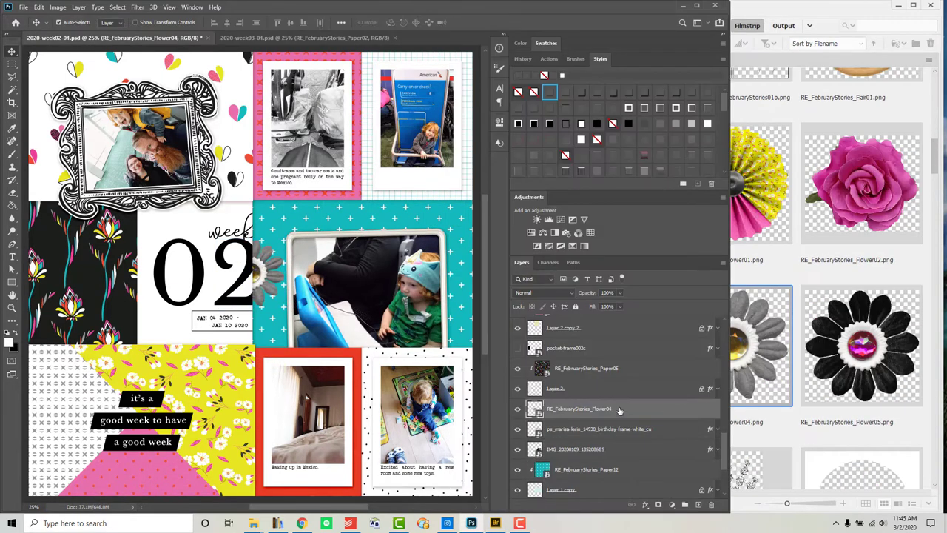
- Place the "notes from today" label RE_FebruaryStories_Label03 near the top of the tablet photo and clip it to the photo
{"action": "left_click", "coordinate": [819, 266]}
{"action": "scroll", "coordinate": [857, 271], "scroll_direction": "down", "scroll_amount": 3}
{"action": "scroll", "coordinate": [857, 271], "scroll_direction": "down", "scroll_amount": 3}
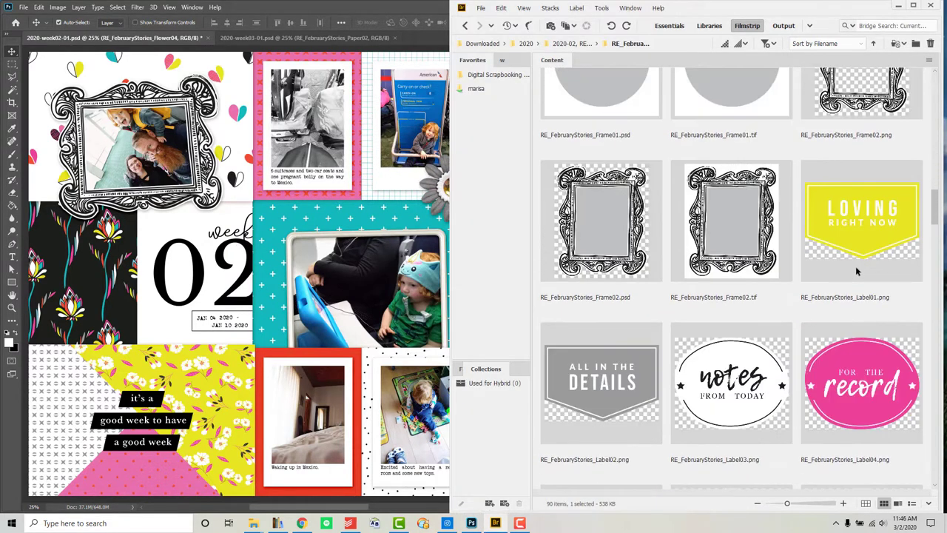
{"action": "left_click", "coordinate": [373, 243]}
{"action": "left_click", "coordinate": [876, 336]}
{"action": "scroll", "coordinate": [876, 336], "scroll_direction": "down", "scroll_amount": 2}
{"action": "left_click_drag", "start_coordinate": [763, 265], "coordinate": [273, 290]}
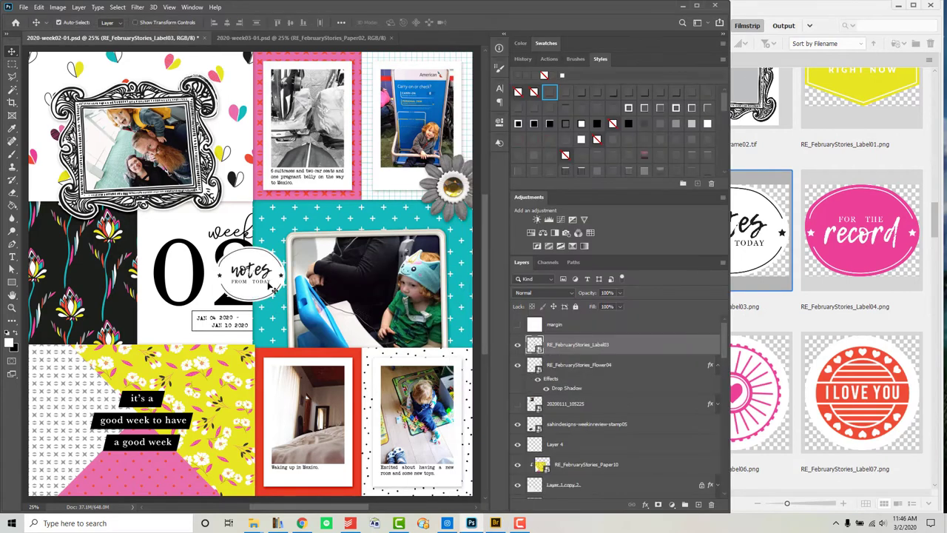
{"action": "key", "text": "ctrl+z"}
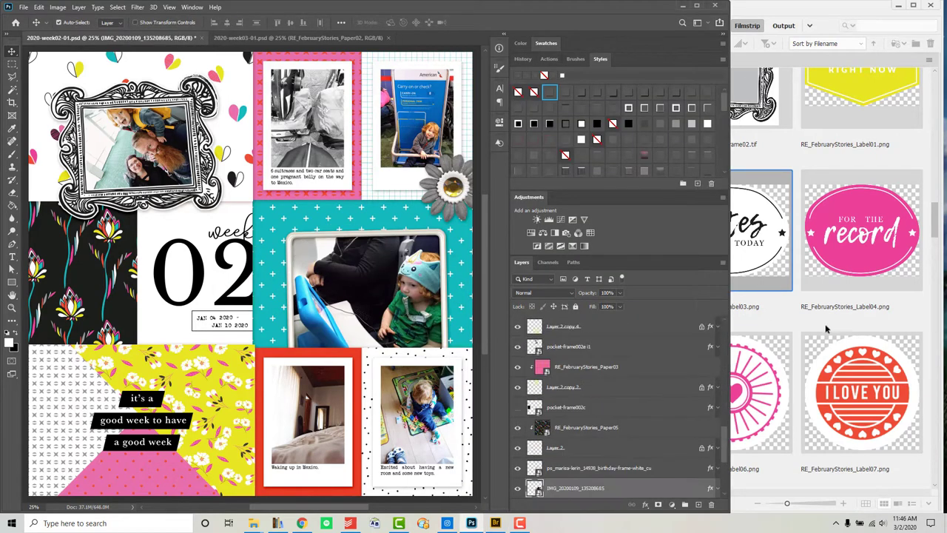
{"action": "left_click_drag", "start_coordinate": [763, 251], "coordinate": [272, 295]}
{"action": "right_click", "coordinate": [639, 489]}
{"action": "left_click", "coordinate": [678, 279]}
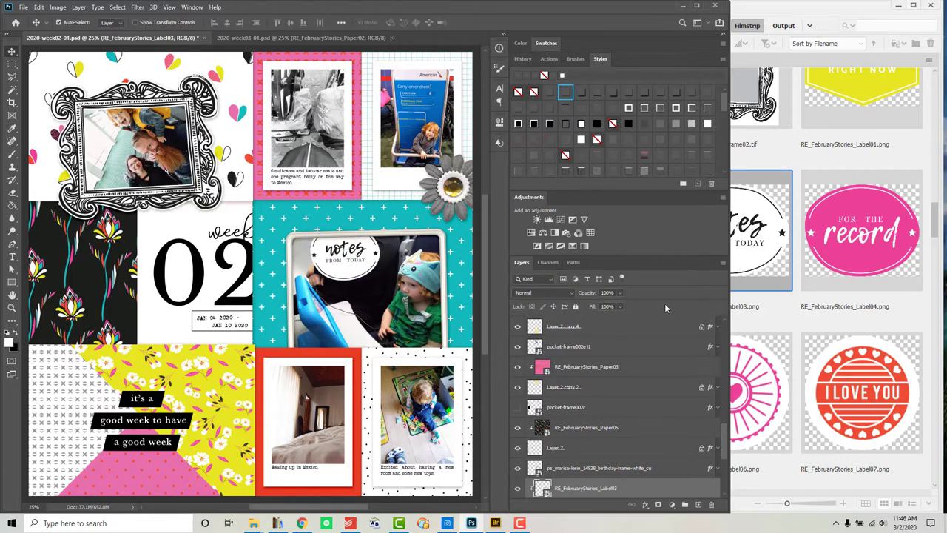
- Try RE_FebruaryStories_Ricrac01 and RE_FebruaryStories_Ribbon01 as trim on the teal pocket behind the framed tablet photo
{"action": "left_click", "coordinate": [908, 327]}
{"action": "scroll", "coordinate": [908, 327], "scroll_direction": "down", "scroll_amount": 3}
{"action": "scroll", "coordinate": [908, 330], "scroll_direction": "down", "scroll_amount": 10}
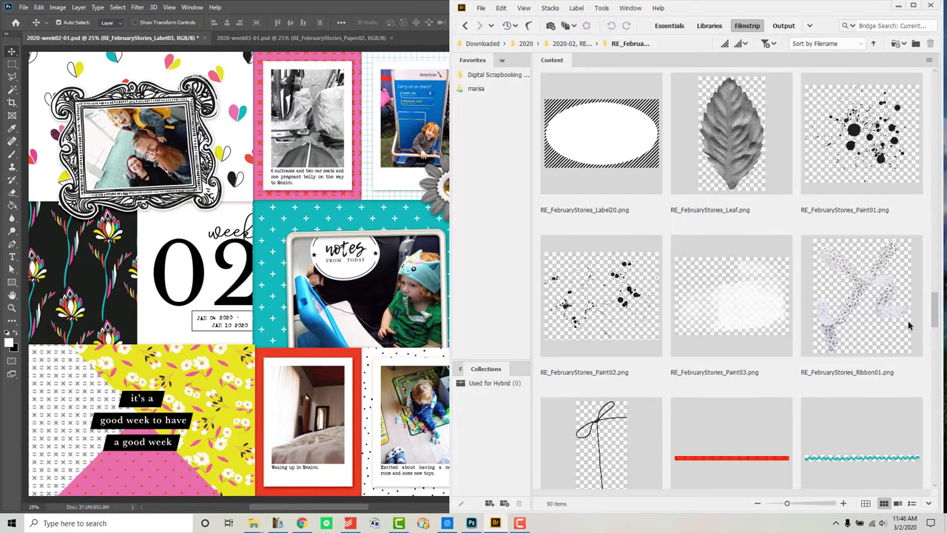
{"action": "left_click_drag", "start_coordinate": [821, 319], "coordinate": [466, 257]}
{"action": "left_click_drag", "start_coordinate": [846, 461], "coordinate": [400, 271]}
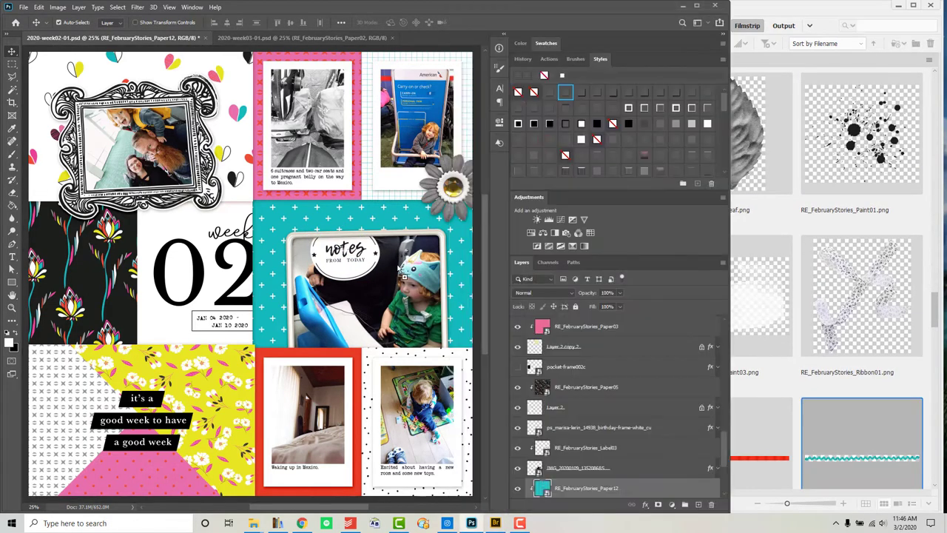
{"action": "left_click_drag", "start_coordinate": [273, 279], "coordinate": [466, 235]}
{"action": "left_click", "coordinate": [732, 307]}
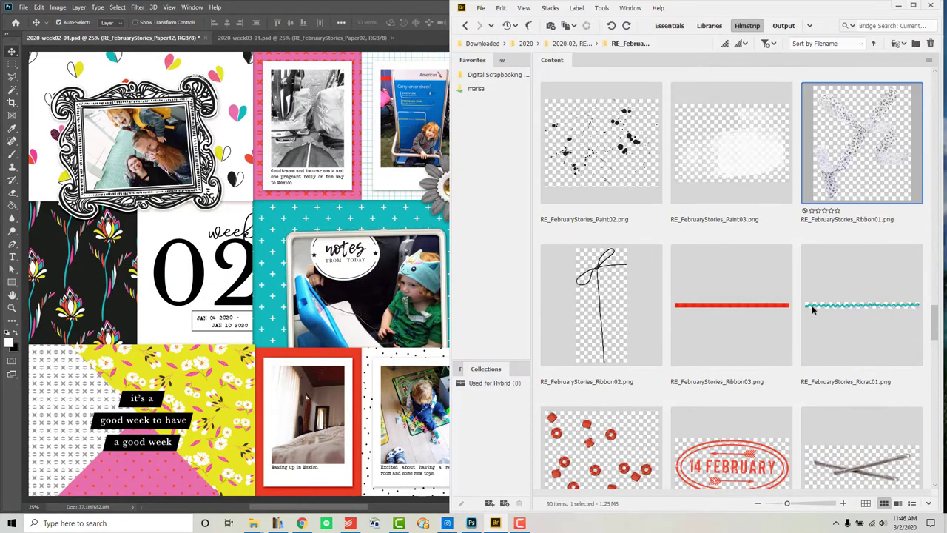
- Place RE_FebruaryStories_WoodHeart over the upper-left corner of the white frame around the tablet photo
{"action": "scroll", "coordinate": [814, 303], "scroll_direction": "down", "scroll_amount": 10}
{"action": "scroll", "coordinate": [814, 308], "scroll_direction": "down", "scroll_amount": 10}
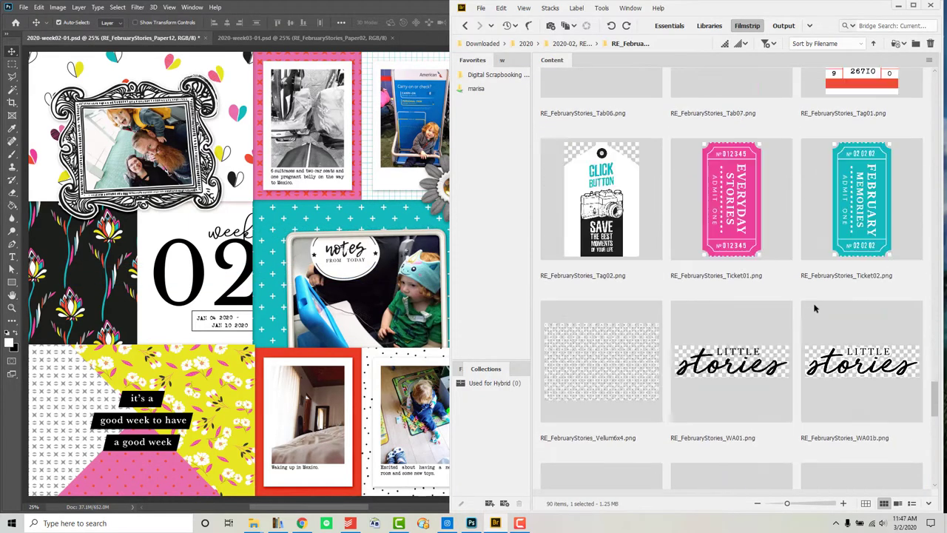
{"action": "scroll", "coordinate": [818, 304], "scroll_direction": "down", "scroll_amount": 2}
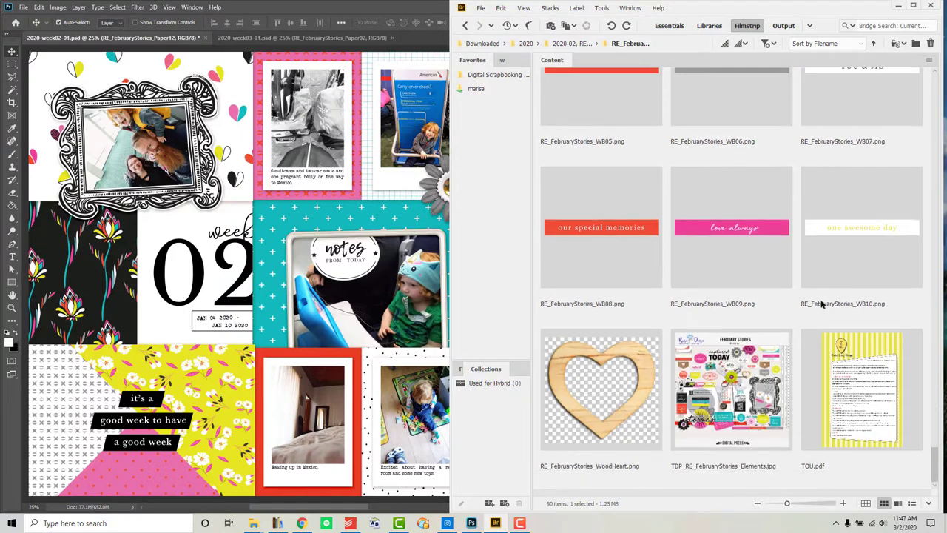
{"action": "left_click_drag", "start_coordinate": [601, 388], "coordinate": [280, 274]}
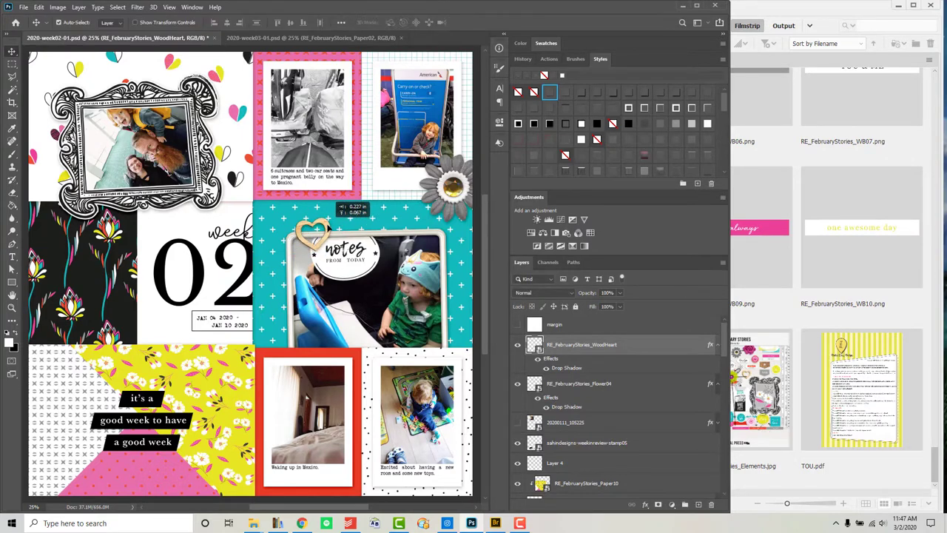
- Place the red RE_FebruaryStories_Ribbon03 across the top of the tablet photo's frame, layered behind the wooden heart
{"action": "left_click", "coordinate": [873, 273]}
{"action": "scroll", "coordinate": [873, 273], "scroll_direction": "up", "scroll_amount": 12}
{"action": "left_click_drag", "start_coordinate": [753, 289], "coordinate": [430, 252]}
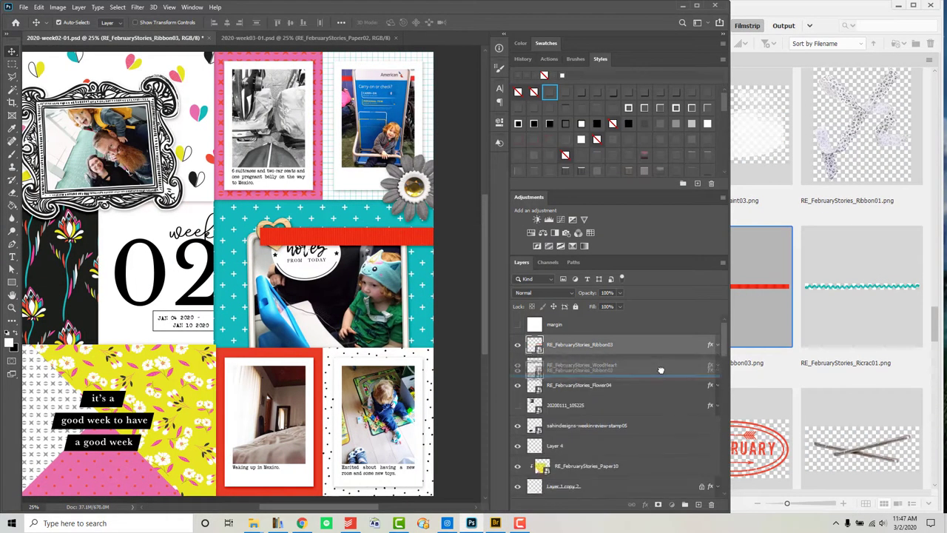
{"action": "left_click_drag", "start_coordinate": [374, 234], "coordinate": [363, 231]}
- Cut the red ribbon to a short strip with a lasso selection and position it running out from behind the wooden heart
{"action": "key", "text": "l"}
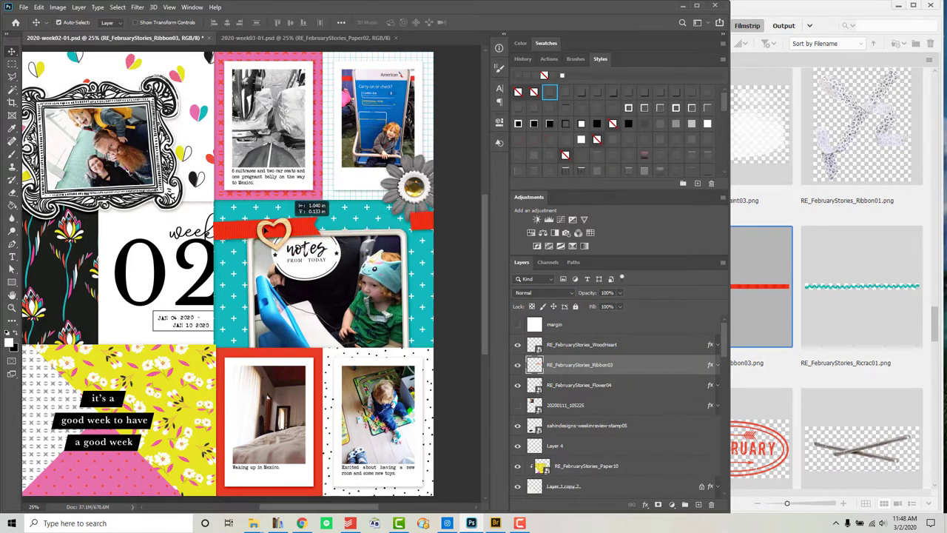
{"action": "left_click_drag", "start_coordinate": [295, 203], "coordinate": [336, 222]}
{"action": "key", "text": "Delete"}
{"action": "key", "text": "ctrl+d"}
{"action": "key", "text": "v"}
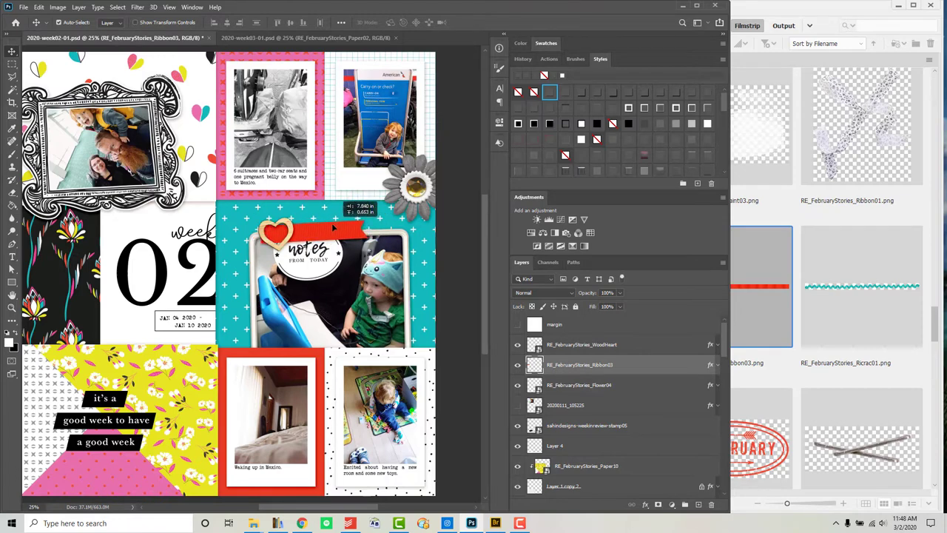
{"action": "left_click", "coordinate": [874, 330]}
{"action": "scroll", "coordinate": [874, 330], "scroll_direction": "up", "scroll_amount": 10}
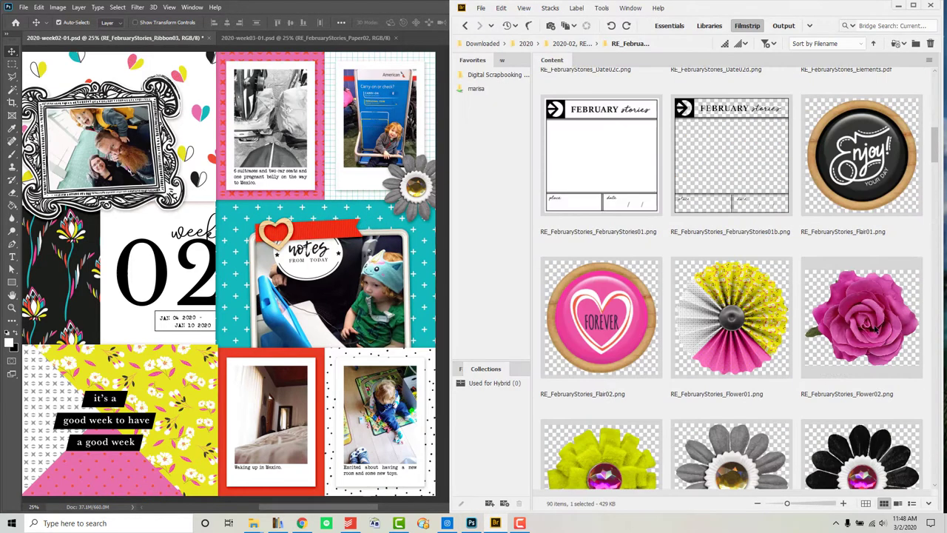
{"action": "scroll", "coordinate": [874, 330], "scroll_direction": "down", "scroll_amount": 10}
{"action": "left_click", "coordinate": [306, 37]}
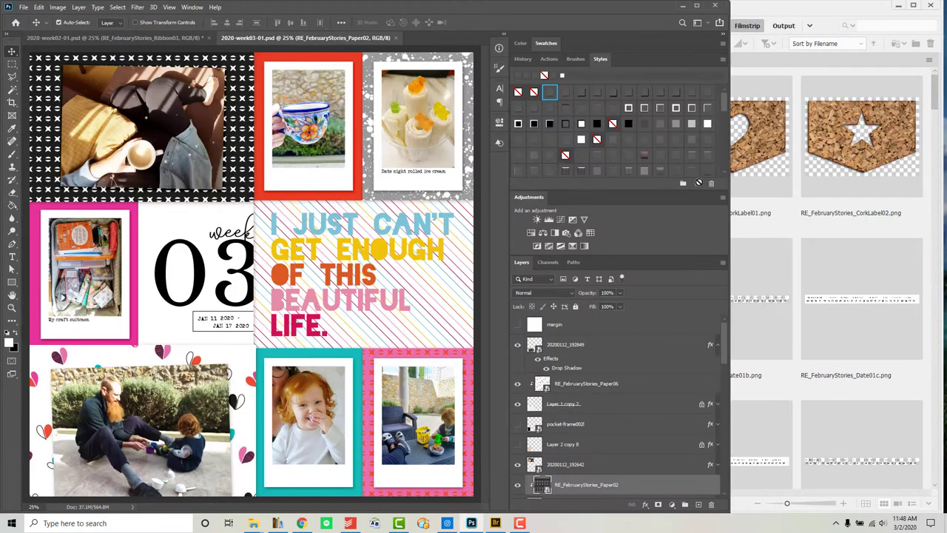
{"action": "left_click", "coordinate": [114, 37]}
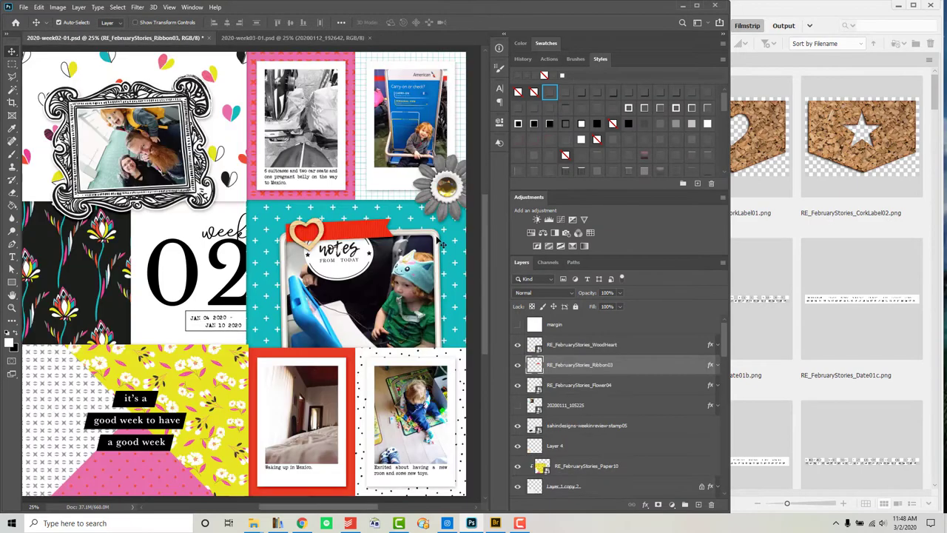
- Copy the white frame from the week 02 page and paste it over the coffee photo on the week 03 page
{"action": "left_click", "coordinate": [355, 326]}
{"action": "key", "text": "ctrl+c"}
{"action": "left_click", "coordinate": [326, 39]}
{"action": "key", "text": "ctrl+v"}
{"action": "left_click_drag", "start_coordinate": [328, 220], "coordinate": [217, 44]}
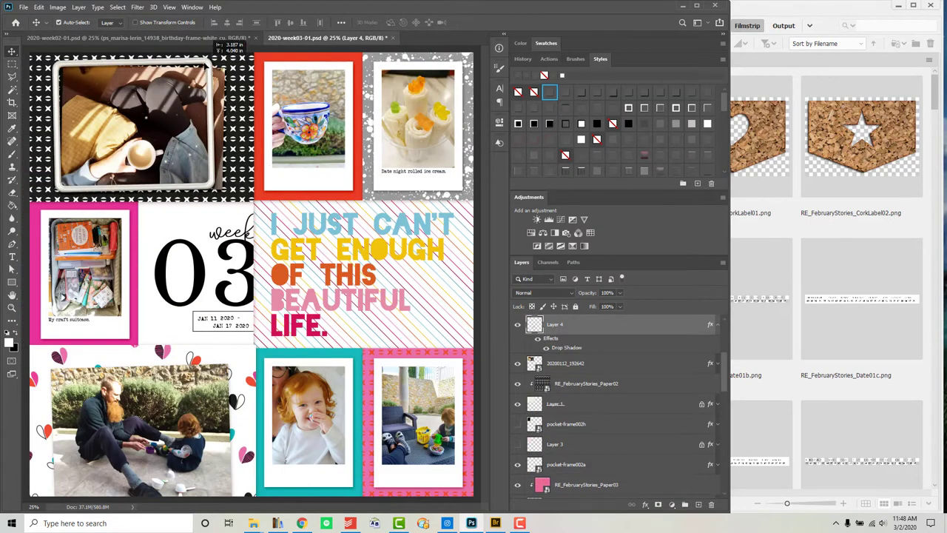
- Rotate the coffee photo about -1.1° and position it inside the white frame
{"action": "left_click", "coordinate": [629, 364]}
{"action": "key", "text": "ctrl+t"}
{"action": "left_click_drag", "start_coordinate": [238, 87], "coordinate": [244, 96]}
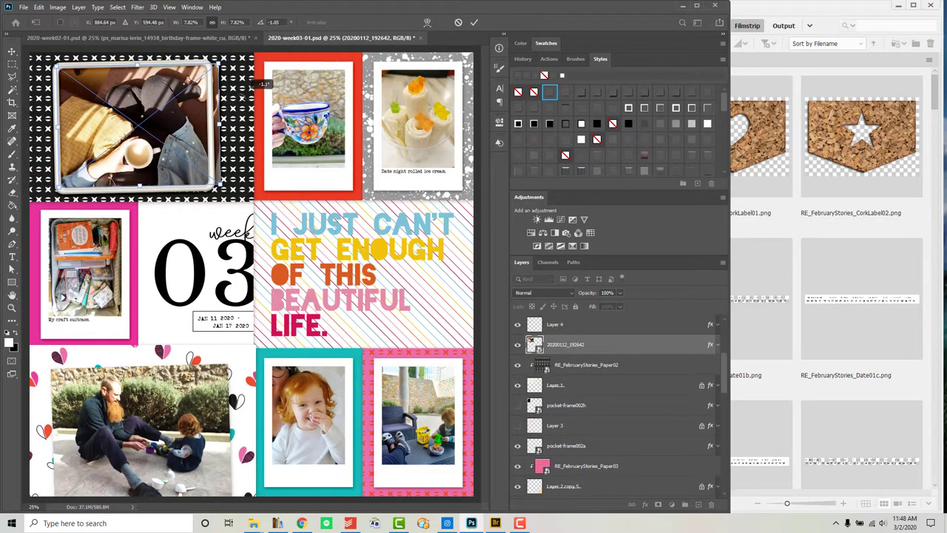
{"action": "key", "text": "Return"}
{"action": "left_click_drag", "start_coordinate": [192, 117], "coordinate": [182, 130]}
- Select the opening inside the white frame with the Magic Wand and expand the selection
{"action": "left_click", "coordinate": [622, 324]}
{"action": "key", "text": "w"}
{"action": "left_click", "coordinate": [156, 127]}
{"action": "left_click", "coordinate": [118, 7]}
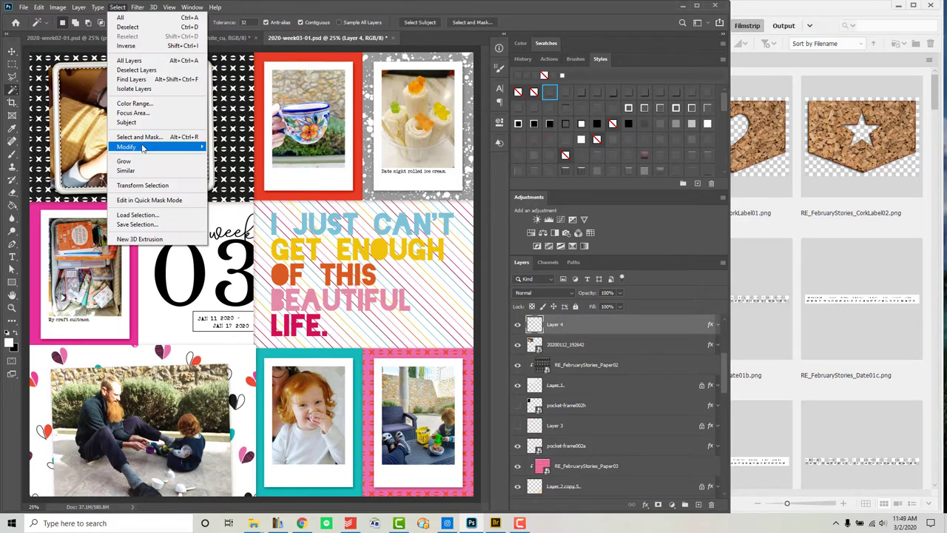
{"action": "left_click", "coordinate": [227, 165]}
{"action": "key", "text": "Return"}
- Fill the selection on a new layer beneath the coffee photo and clip the photo to that shape
{"action": "key", "text": "ctrl+shift+alt+n"}
{"action": "key", "text": "g"}
{"action": "left_click", "coordinate": [170, 144]}
{"action": "left_click_drag", "start_coordinate": [581, 324], "coordinate": [583, 374]}
{"action": "right_click", "coordinate": [590, 345]}
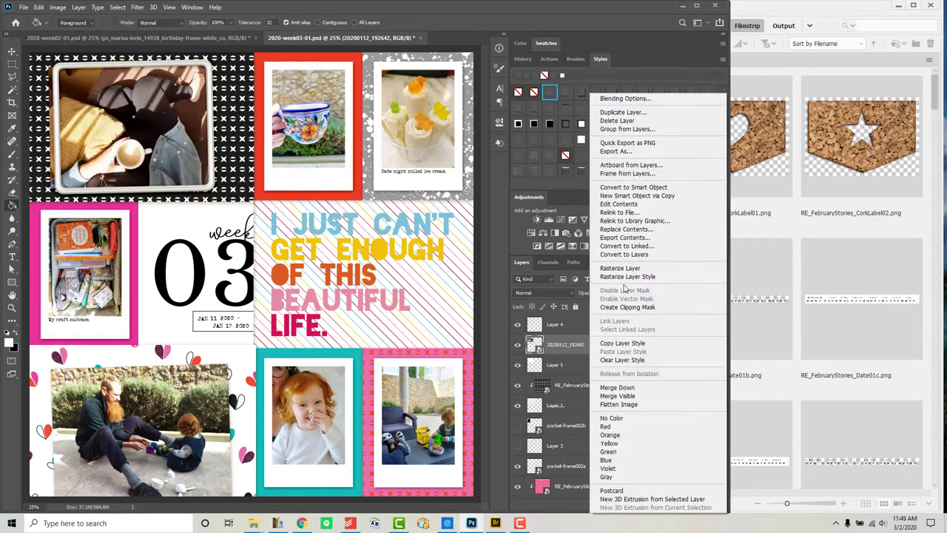
{"action": "left_click", "coordinate": [627, 307]}
- Shift the white frame, the coffee photo and its clipping shape together slightly to the right within the black pocket
{"action": "left_click", "coordinate": [626, 363]}
{"action": "left_click", "coordinate": [605, 328], "text": "shift"}
{"action": "key", "text": "v"}
{"action": "left_click_drag", "start_coordinate": [141, 127], "coordinate": [165, 128]}
- Place the lime green RE_FebruaryStories_Flower03 over the upper-left corner of the framed coffee photo
{"action": "left_click", "coordinate": [794, 202]}
{"action": "scroll", "coordinate": [830, 226], "scroll_direction": "down", "scroll_amount": 7}
{"action": "scroll", "coordinate": [830, 225], "scroll_direction": "down", "scroll_amount": 3}
{"action": "left_click_drag", "start_coordinate": [601, 185], "coordinate": [111, 119]}
{"action": "left_click_drag", "start_coordinate": [152, 152], "coordinate": [99, 116]}
- Tuck RE_FebruaryStories_Leaf and a duplicate of it behind the green flower on the coffee photo's frame
{"action": "left_click", "coordinate": [830, 226]}
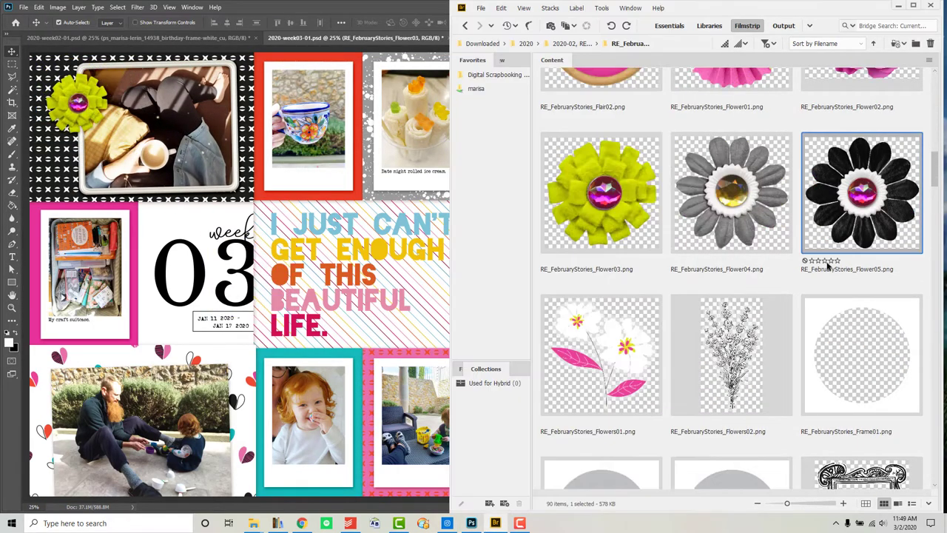
{"action": "scroll", "coordinate": [830, 226], "scroll_direction": "down", "scroll_amount": 8}
{"action": "left_click", "coordinate": [731, 281]}
{"action": "left_click_drag", "start_coordinate": [731, 282], "coordinate": [251, 274]}
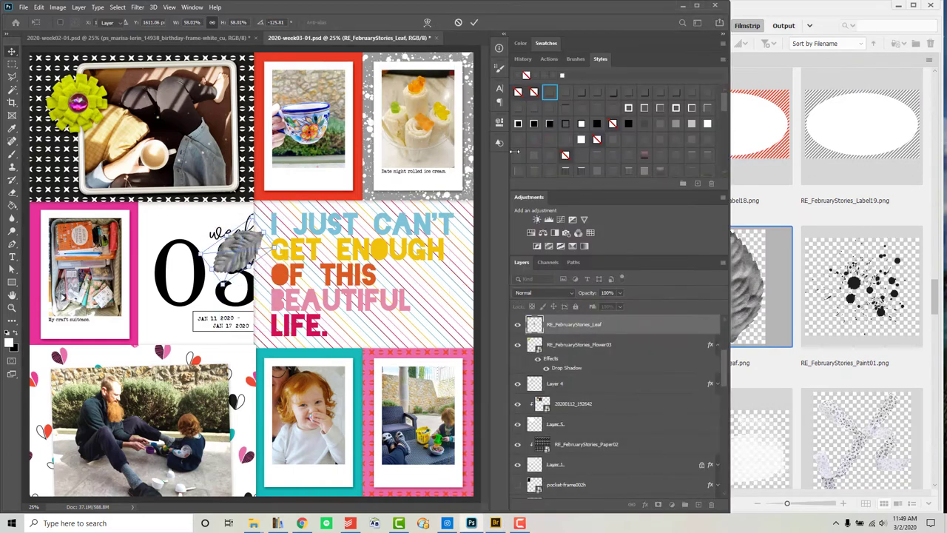
{"action": "key", "text": "ctrl+bracketleft"}
{"action": "left_click_drag", "start_coordinate": [85, 125], "coordinate": [65, 159]}
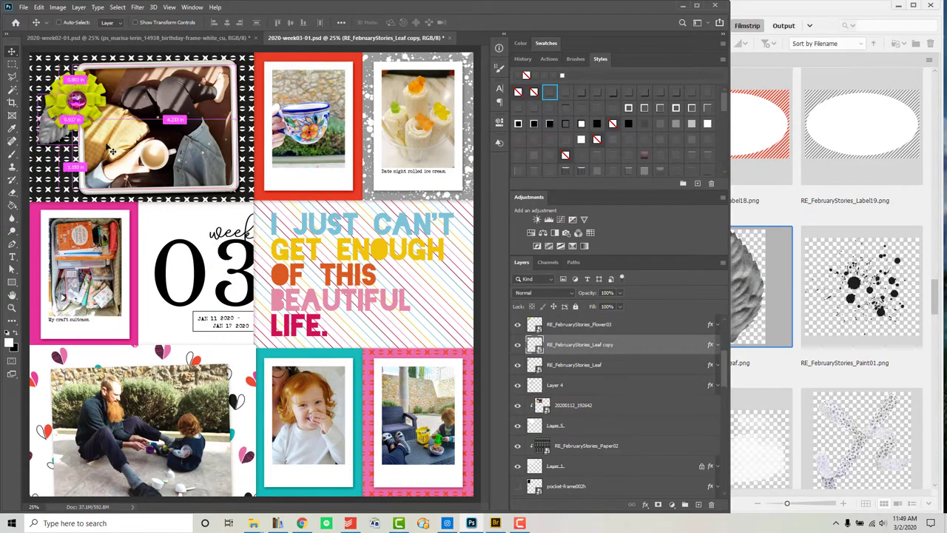
- Rotate the green flower and both leaves together at the corner of the coffee photo's frame
{"action": "left_click", "coordinate": [61, 137], "text": "shift"}
{"action": "left_click", "coordinate": [79, 99], "text": "shift"}
{"action": "key", "text": "ctrl+t"}
{"action": "left_click_drag", "start_coordinate": [110, 68], "coordinate": [123, 86]}
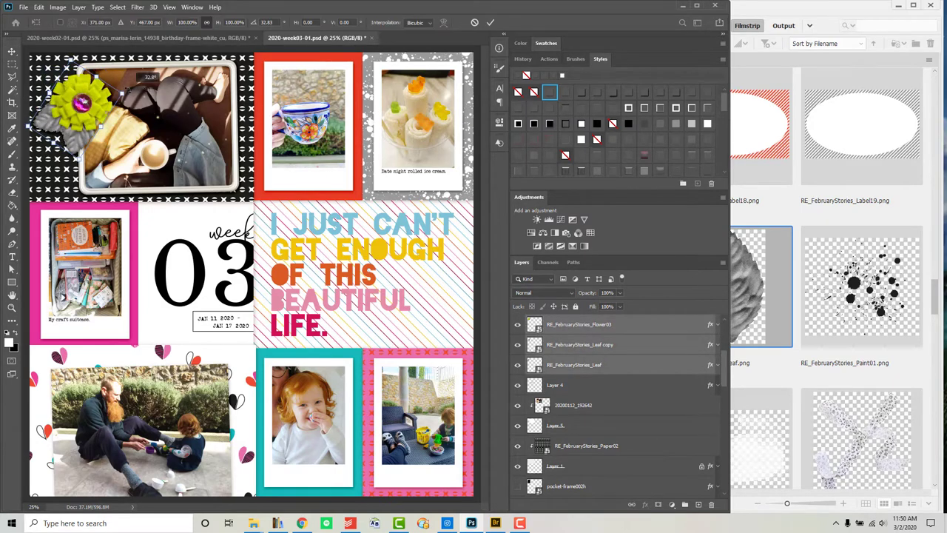
{"action": "key", "text": "Return"}
- Place the red "this life noted" label RE_FebruaryStories_Label14 with a drop shadow in the coffee photo's lower-right corner and resize it
{"action": "left_click", "coordinate": [800, 263]}
{"action": "scroll", "coordinate": [800, 263], "scroll_direction": "up", "scroll_amount": 3}
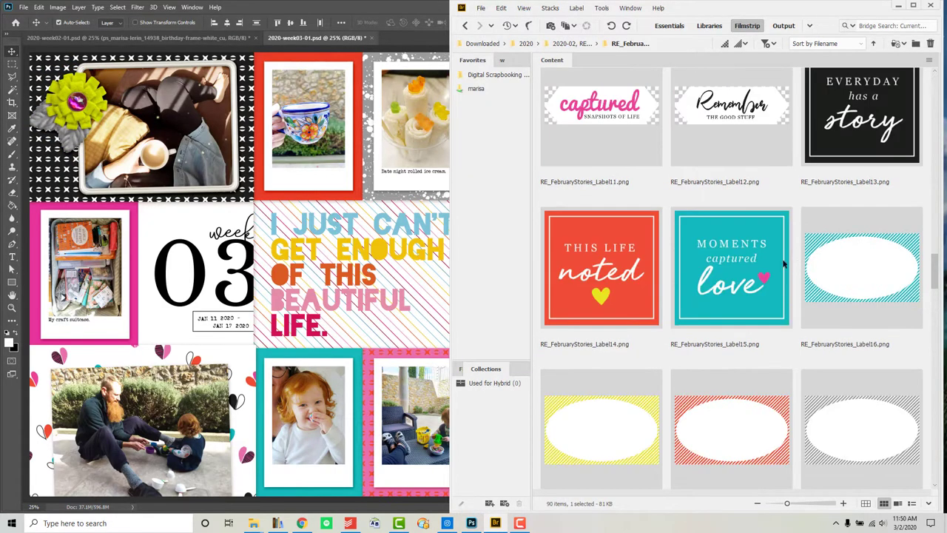
{"action": "left_click", "coordinate": [179, 115]}
{"action": "left_click", "coordinate": [787, 264]}
{"action": "left_click_drag", "start_coordinate": [601, 267], "coordinate": [222, 179]}
{"action": "key", "text": "Return"}
{"action": "left_click", "coordinate": [550, 93]}
{"action": "key", "text": "ctrl+t"}
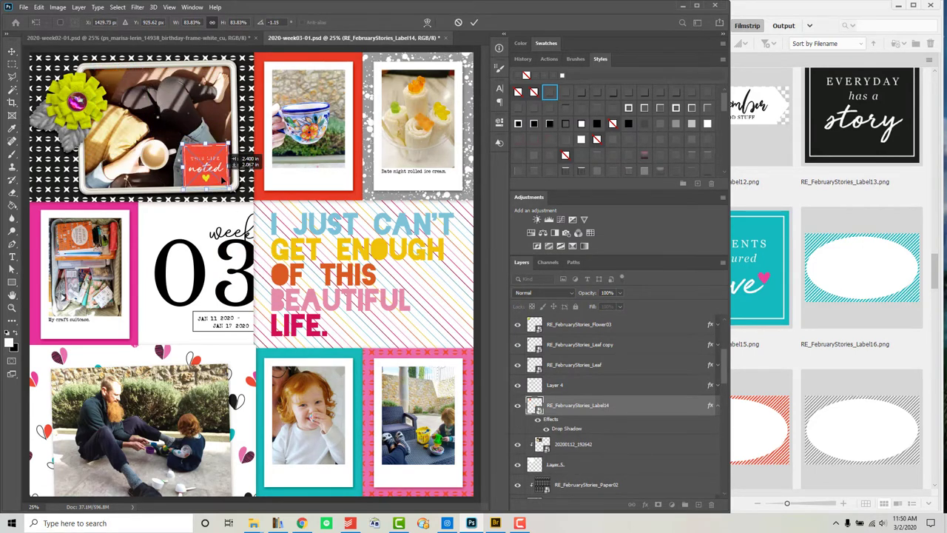
{"action": "key", "text": "Return"}
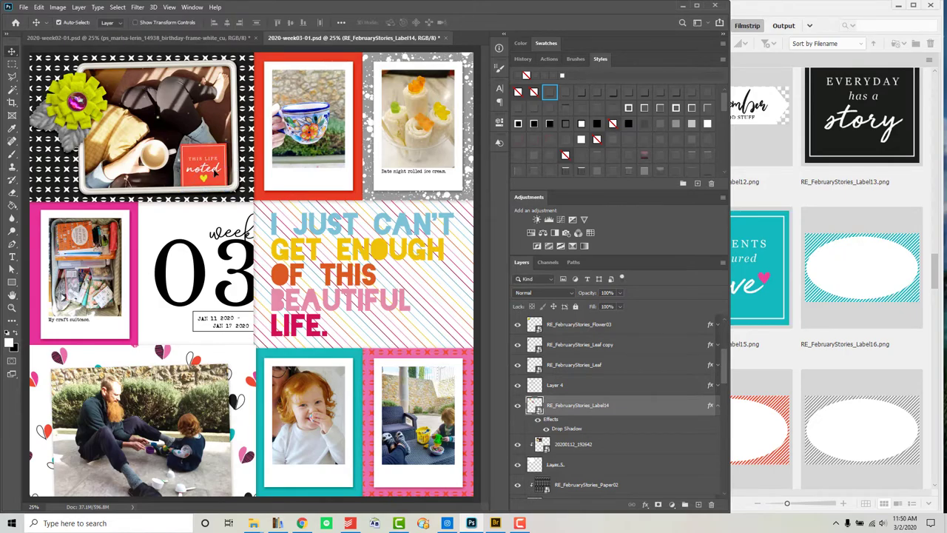
- Move the "this life noted" label to the upper-right corner of the outdoor photo in the week 03 page's bottom-left pocket
{"action": "left_click", "coordinate": [839, 246]}
{"action": "scroll", "coordinate": [839, 246], "scroll_direction": "down", "scroll_amount": 10}
{"action": "scroll", "coordinate": [839, 246], "scroll_direction": "down", "scroll_amount": 15}
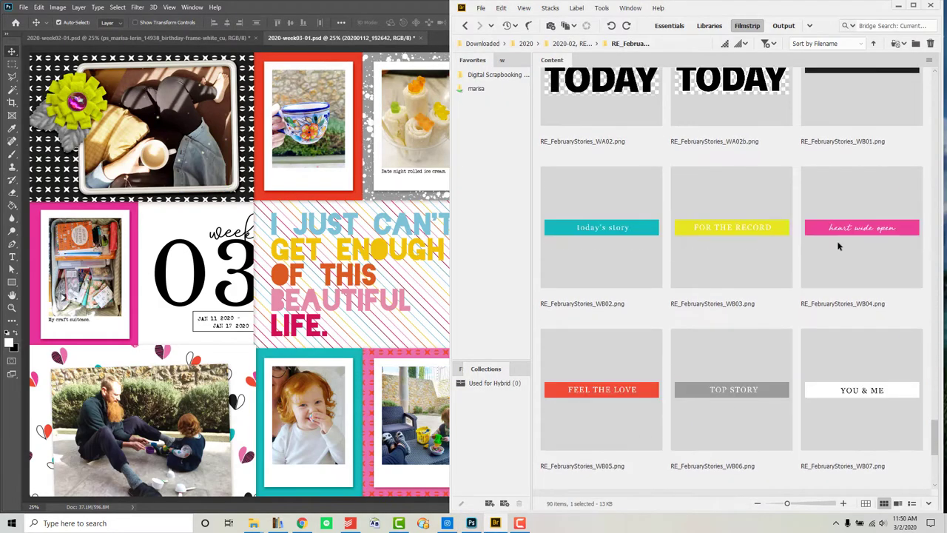
{"action": "scroll", "coordinate": [873, 340], "scroll_direction": "down", "scroll_amount": 15}
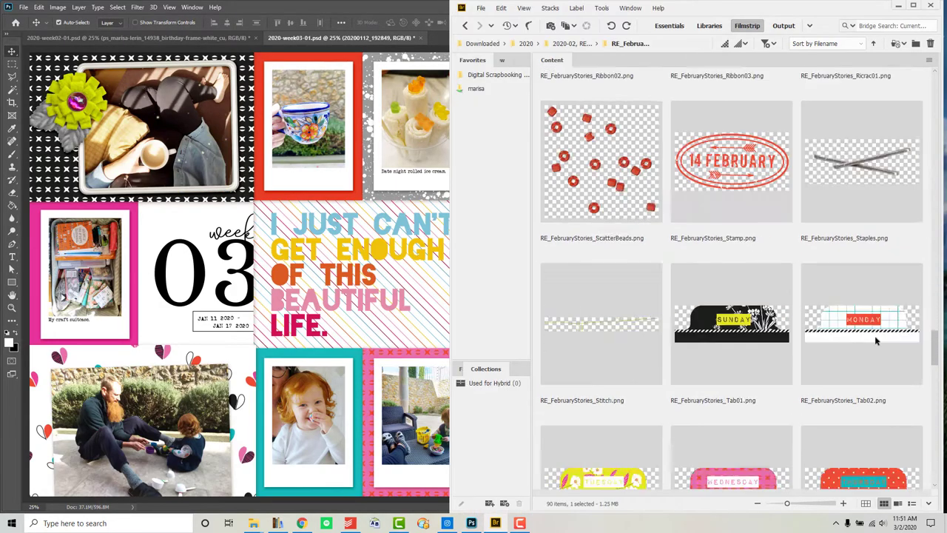
{"action": "left_click", "coordinate": [263, 315]}
{"action": "left_click_drag", "start_coordinate": [263, 314], "coordinate": [236, 400]}
{"action": "key", "text": "Return"}
{"action": "left_click", "coordinate": [241, 404]}
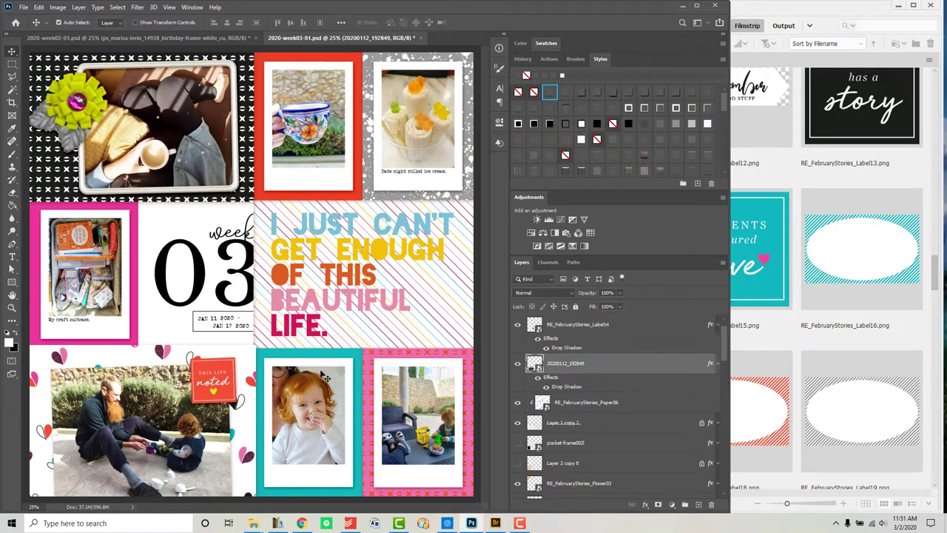
- Place the teal RE_FebruaryStories_Ricrac01 across the top edge of the outdoor photo, behind the red label
{"action": "left_click", "coordinate": [798, 359]}
{"action": "scroll", "coordinate": [798, 359], "scroll_direction": "down", "scroll_amount": 10}
{"action": "left_click_drag", "start_coordinate": [862, 133], "coordinate": [186, 367]}
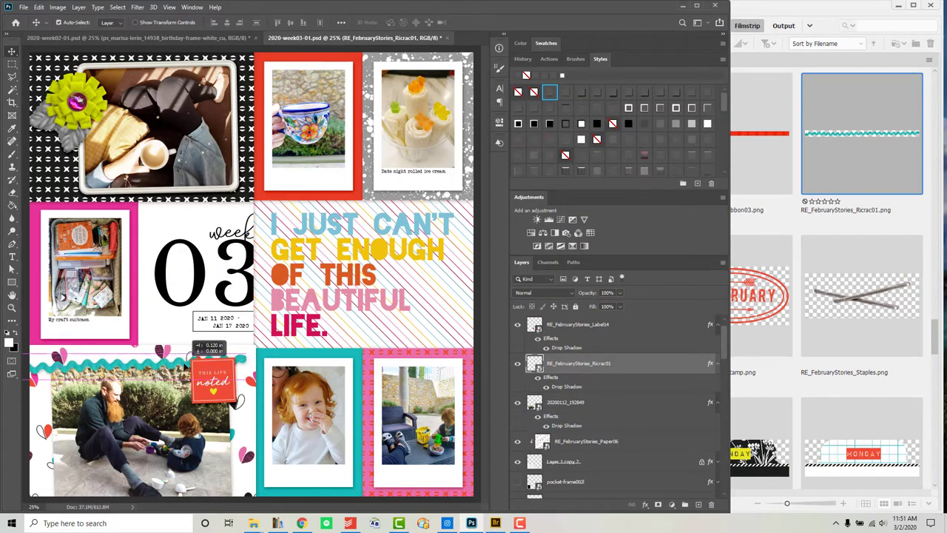
- Collapse the expanded effects lists of the layers in the layer stack
{"action": "left_click", "coordinate": [718, 325]}
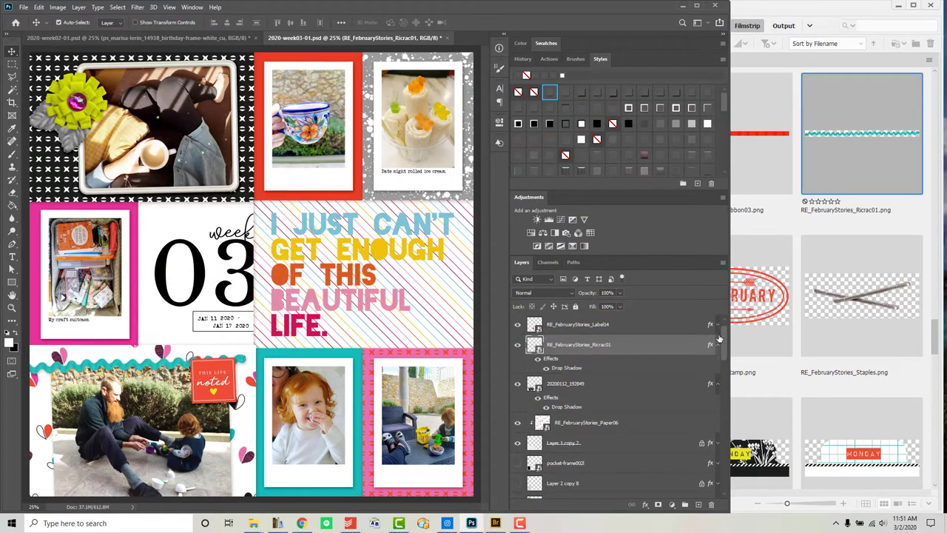
{"action": "scroll", "coordinate": [718, 337], "scroll_direction": "up", "scroll_amount": 1}
{"action": "left_click", "coordinate": [718, 345]}
{"action": "left_click", "coordinate": [718, 345]}
{"action": "left_click", "coordinate": [718, 365]}
{"action": "left_click", "coordinate": [717, 385]}
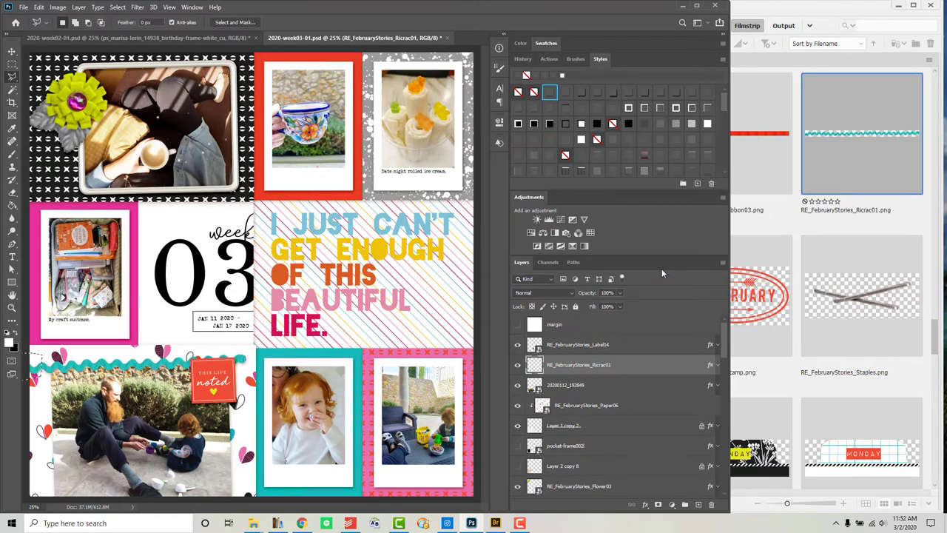
- Align the ricrac with the outdoor photo's top edge, then duplicate it and rotate the copy to vertical
{"action": "key", "text": "v"}
{"action": "left_click_drag", "start_coordinate": [237, 340], "coordinate": [138, 370]}
{"action": "key", "text": "ctrl+j"}
{"action": "key", "text": "ctrl+t"}
{"action": "left_click_drag", "start_coordinate": [201, 389], "coordinate": [119, 425]}
{"action": "key", "text": "Return"}
- Fit the vertical ricrac along the outdoor photo's right edge and place another copy along its left edge
{"action": "left_click_drag", "start_coordinate": [141, 370], "coordinate": [239, 490]}
{"action": "key", "text": "ctrl+t"}
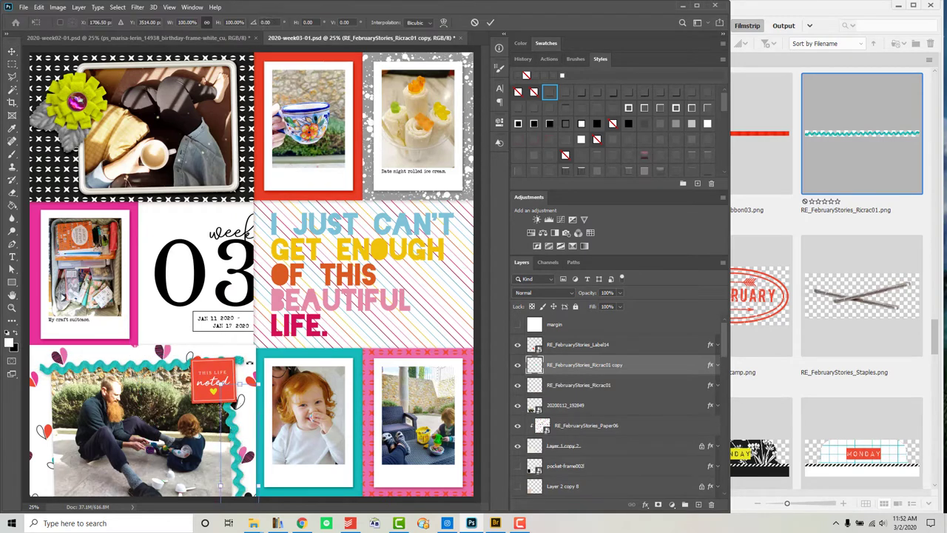
{"action": "left_click_drag", "start_coordinate": [261, 362], "coordinate": [259, 364]}
{"action": "key", "text": "Return"}
{"action": "left_click_drag", "start_coordinate": [237, 400], "coordinate": [58, 433]}
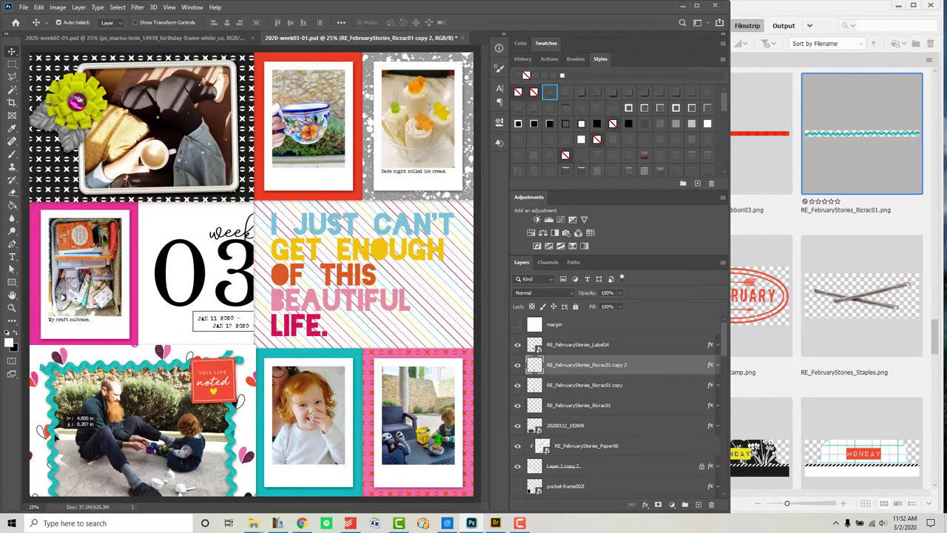
- Place the black string bow RE_FebruaryStories_Ribbon02 vertically along the right side of the framed mug photo
{"action": "left_click_drag", "start_coordinate": [762, 296], "coordinate": [426, 281]}
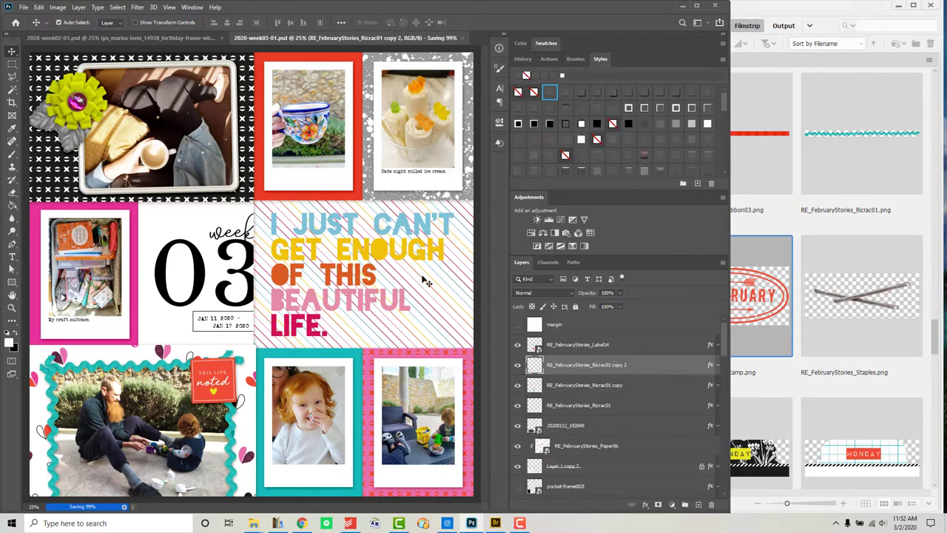
{"action": "left_click_drag", "start_coordinate": [755, 133], "coordinate": [267, 222]}
{"action": "left_click_drag", "start_coordinate": [274, 160], "coordinate": [349, 61]}
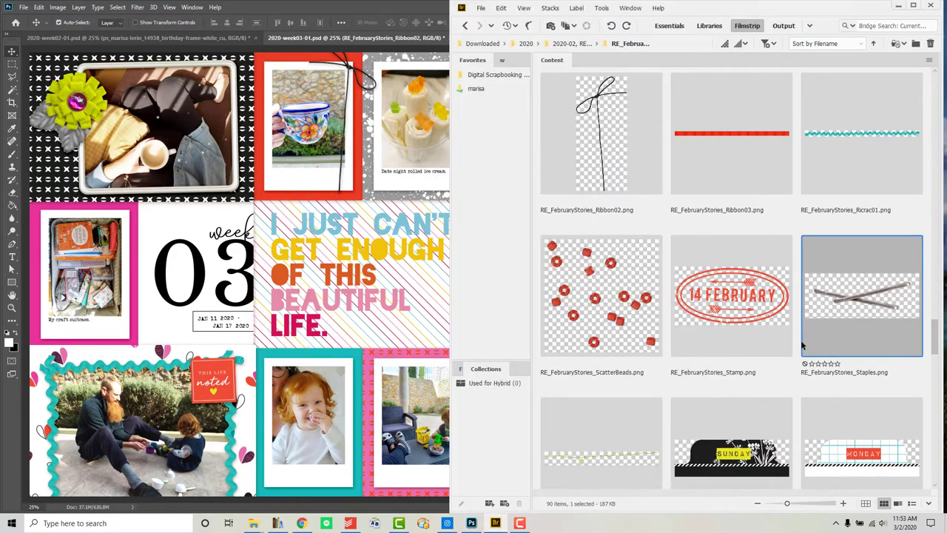
- Place the "captured TODAY" word art RE_FebruaryStories_WA02b, scaled to about 43.79%, at the bottom of the pink pocket's patio photo
{"action": "left_click", "coordinate": [803, 342]}
{"action": "scroll", "coordinate": [801, 347], "scroll_direction": "down", "scroll_amount": 5}
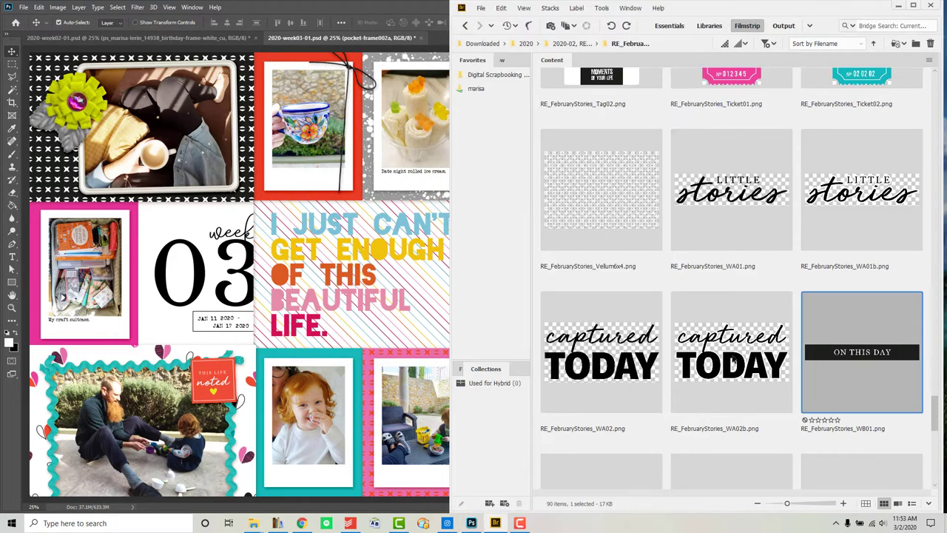
{"action": "left_click_drag", "start_coordinate": [731, 351], "coordinate": [252, 274]}
{"action": "left_click_drag", "start_coordinate": [185, 241], "coordinate": [415, 474]}
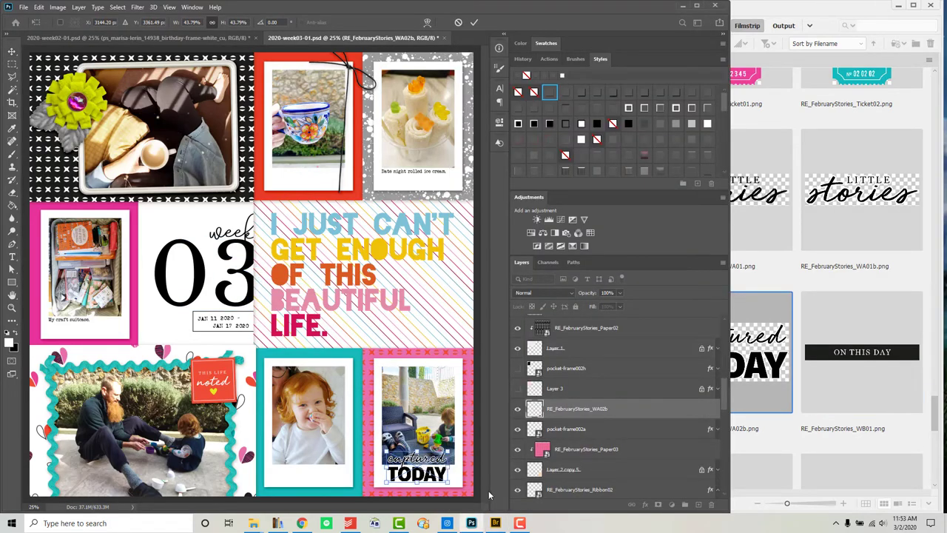
{"action": "key", "text": "Return"}
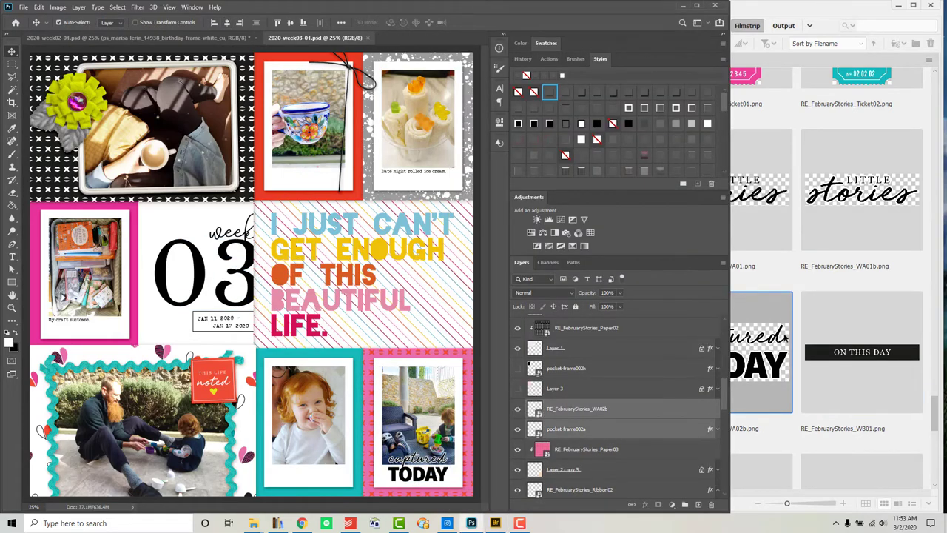
- Place RE_FebruaryStories_CorkLabel01 over the upper-right corner of the teal pocket's child portrait, and save the week 03 and week 02 pages
{"action": "left_click", "coordinate": [786, 338]}
{"action": "scroll", "coordinate": [808, 332], "scroll_direction": "down", "scroll_amount": 10}
{"action": "scroll", "coordinate": [808, 332], "scroll_direction": "up", "scroll_amount": 20}
{"action": "left_click_drag", "start_coordinate": [735, 157], "coordinate": [323, 413]}
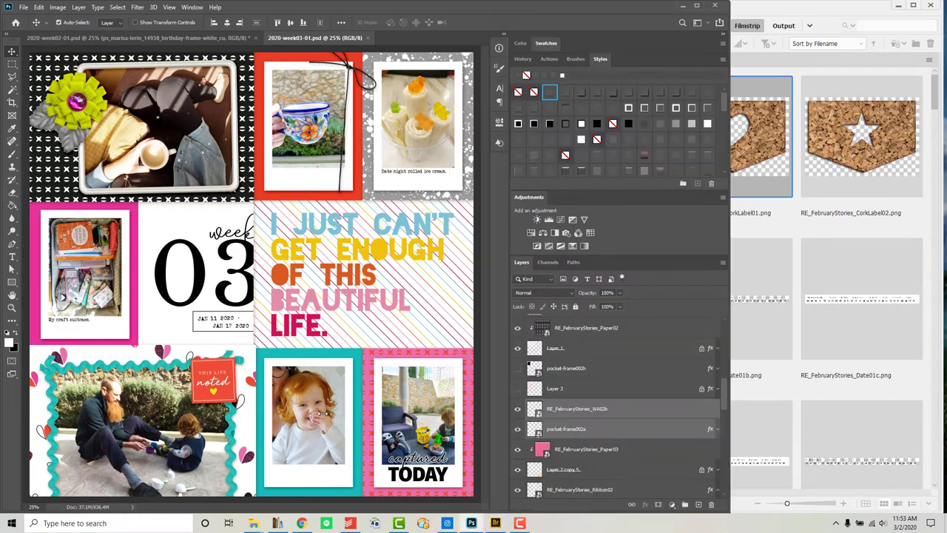
{"action": "left_click_drag", "start_coordinate": [251, 274], "coordinate": [367, 353]}
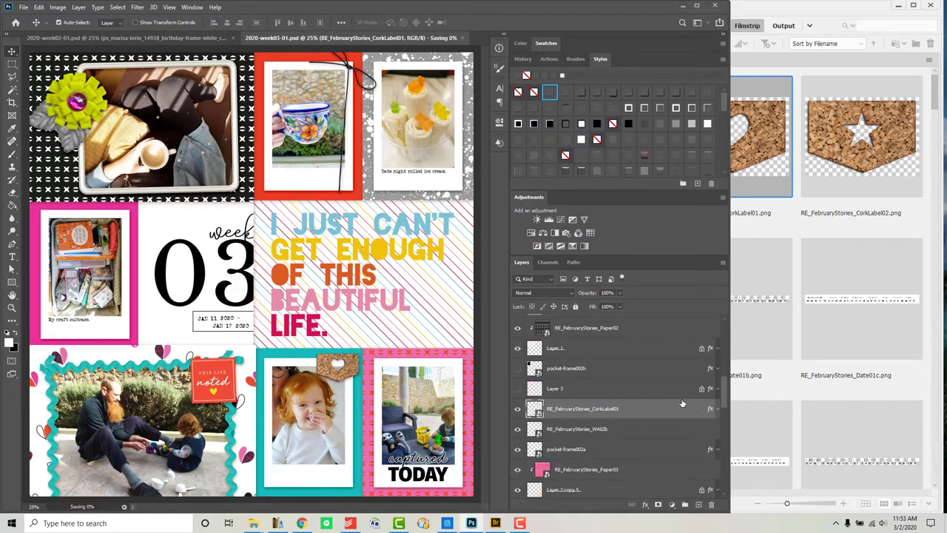
{"action": "left_click", "coordinate": [233, 38]}
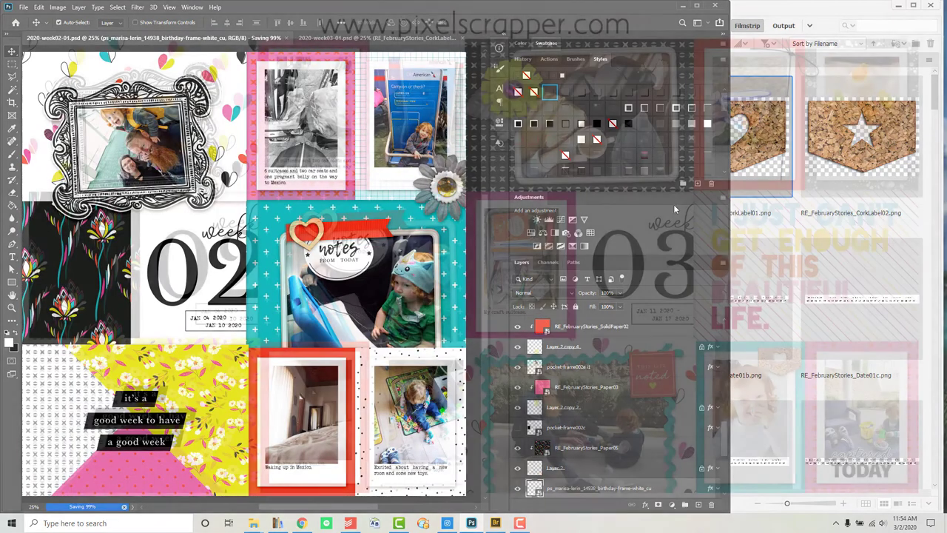